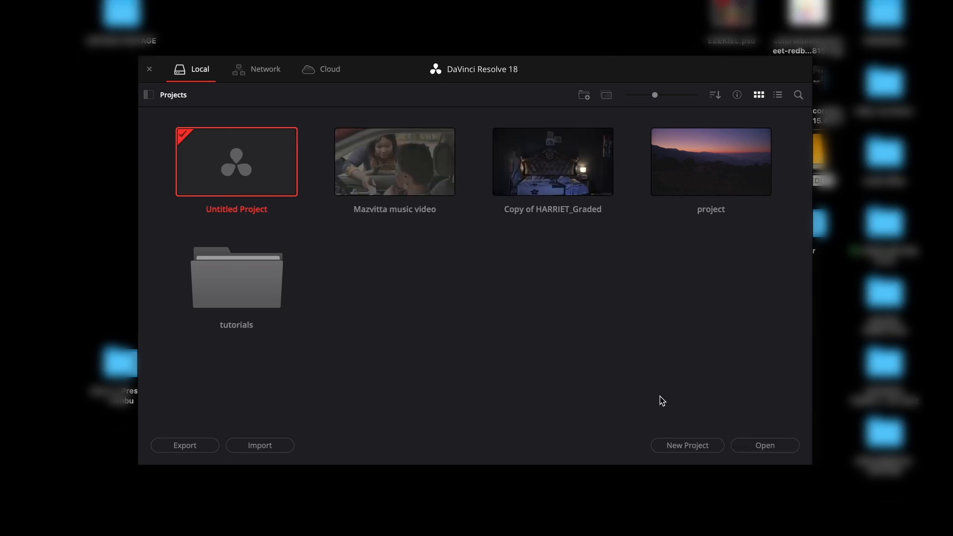
Create a new project named Training
{"action": "left_click", "coordinate": [688, 446]}
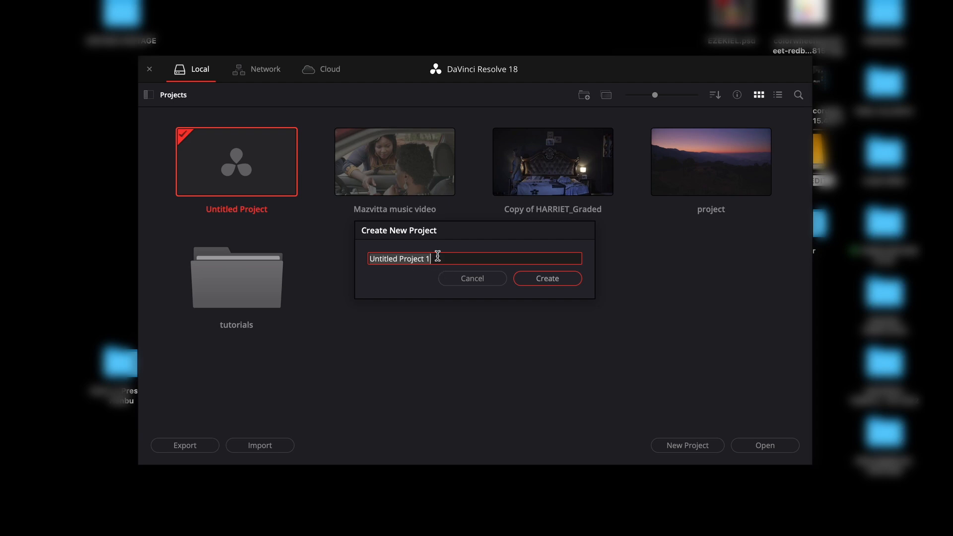
{"action": "type", "text": "Trainig"}
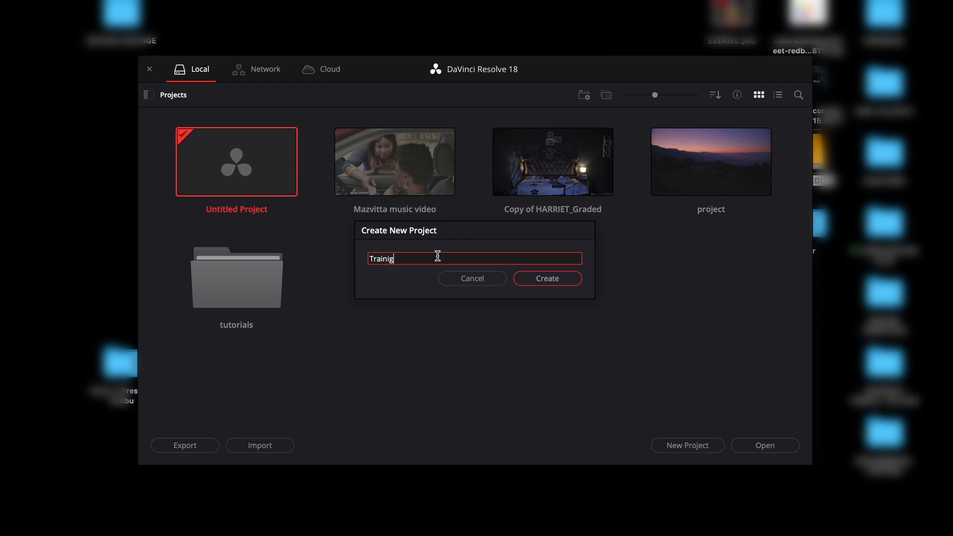
{"action": "key", "text": "BackSpace"}
{"action": "key", "text": "BackSpace"}
{"action": "type", "text": "ing"}
{"action": "left_click", "coordinate": [547, 279]}
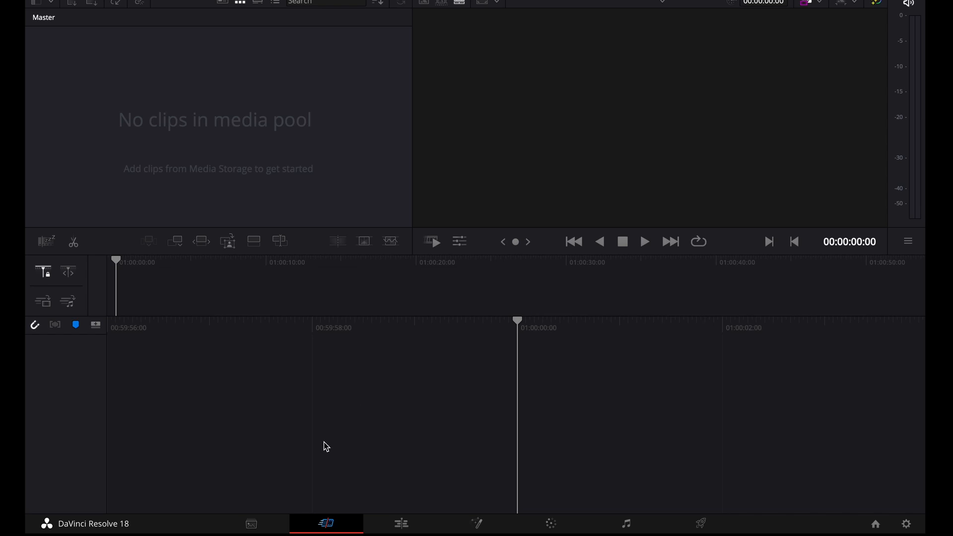
Look through the Media, Cut, Edit, Fusion, Color, Fairlight and Deliver pages, ending on the Media page
{"action": "left_click", "coordinate": [251, 524]}
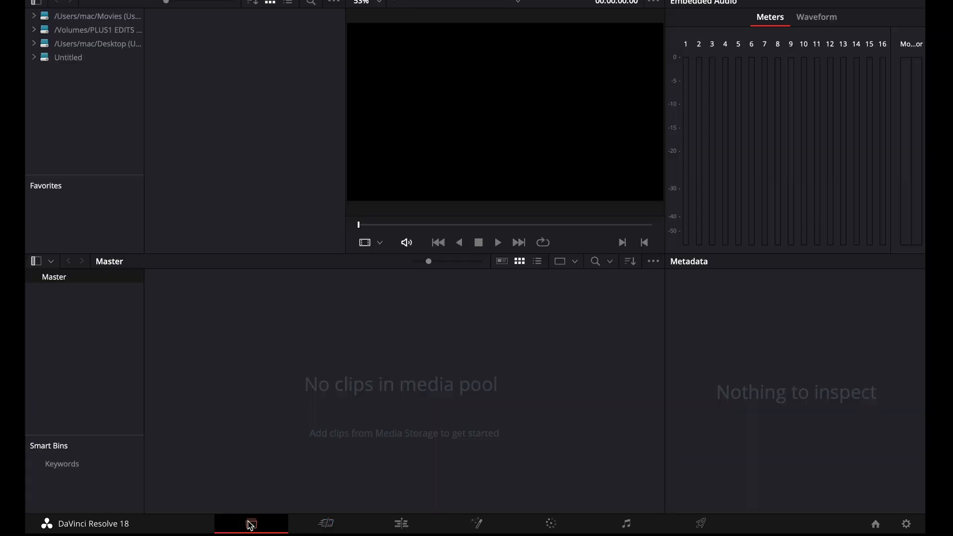
{"action": "left_click", "coordinate": [325, 523]}
{"action": "left_click", "coordinate": [401, 522]}
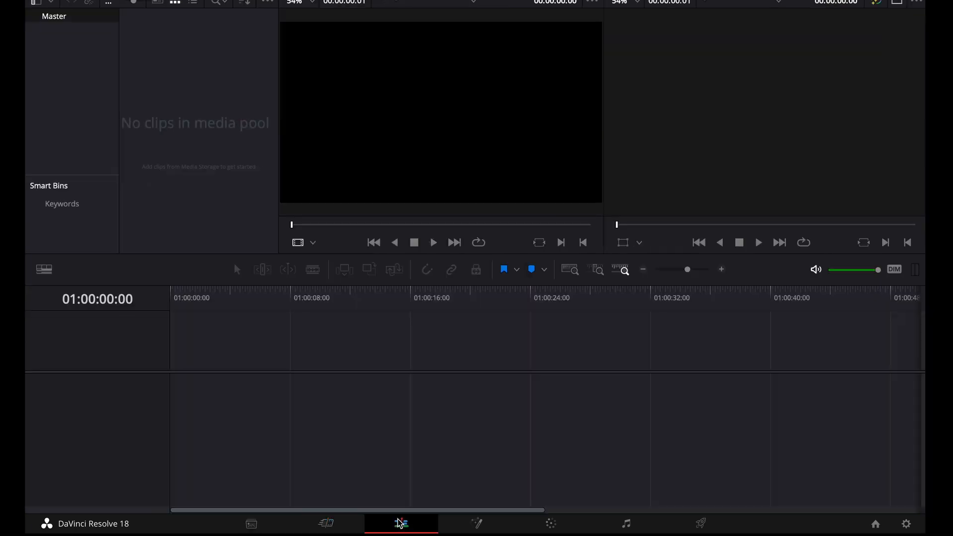
{"action": "left_click", "coordinate": [478, 523]}
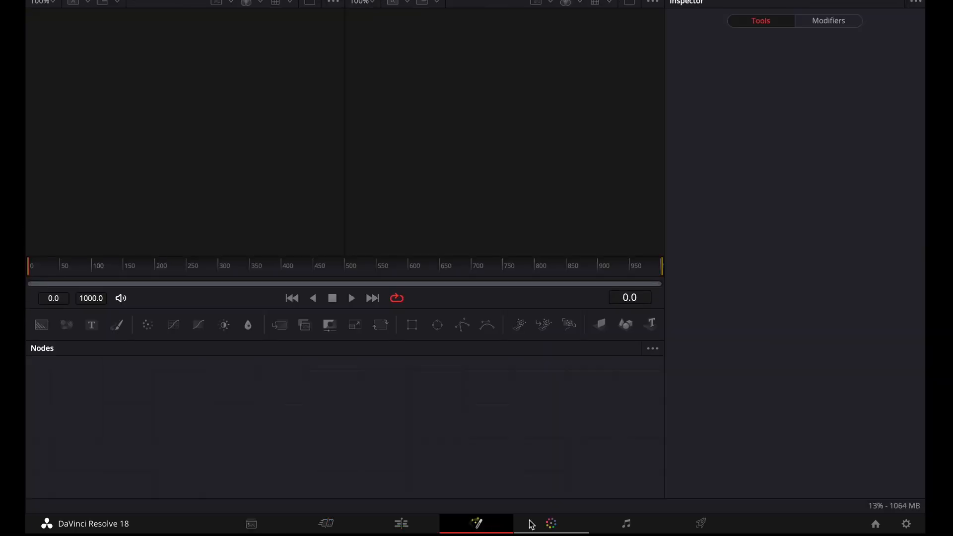
{"action": "left_click", "coordinate": [551, 524]}
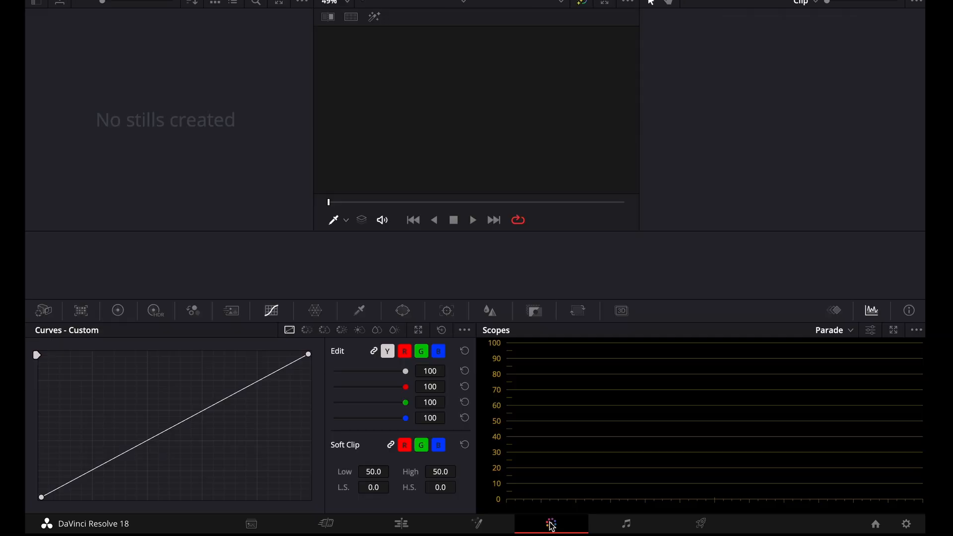
{"action": "left_click", "coordinate": [627, 524]}
{"action": "left_click", "coordinate": [707, 527]}
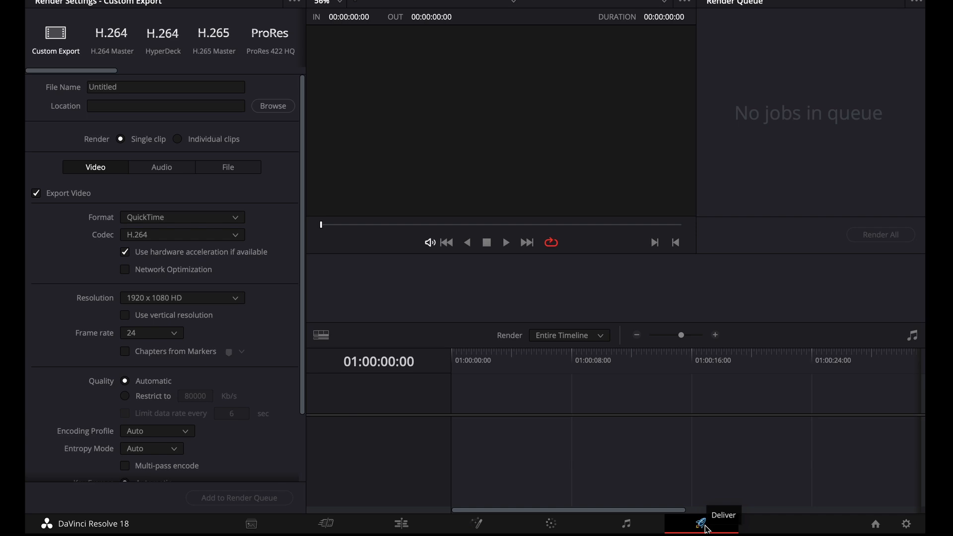
{"action": "left_click", "coordinate": [252, 527]}
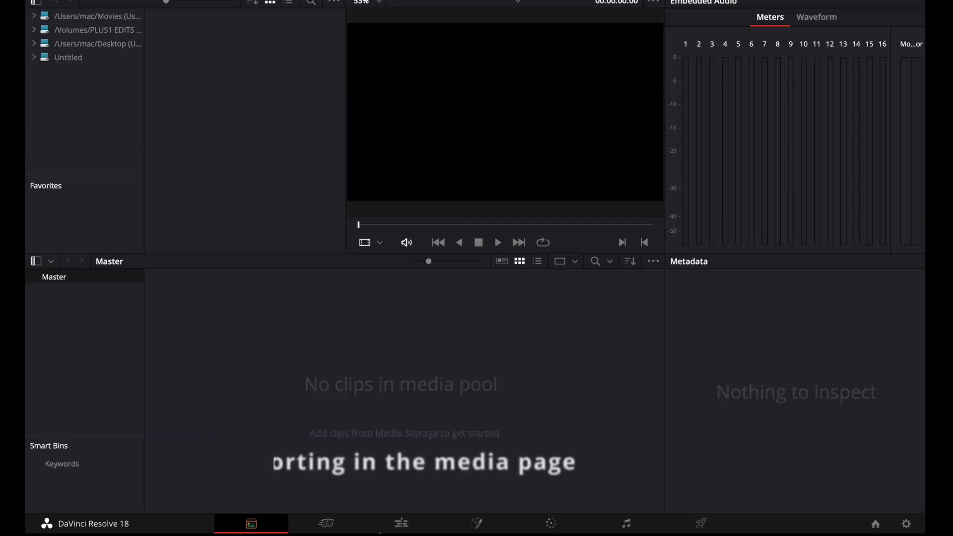
{"action": "left_click", "coordinate": [36, 2]}
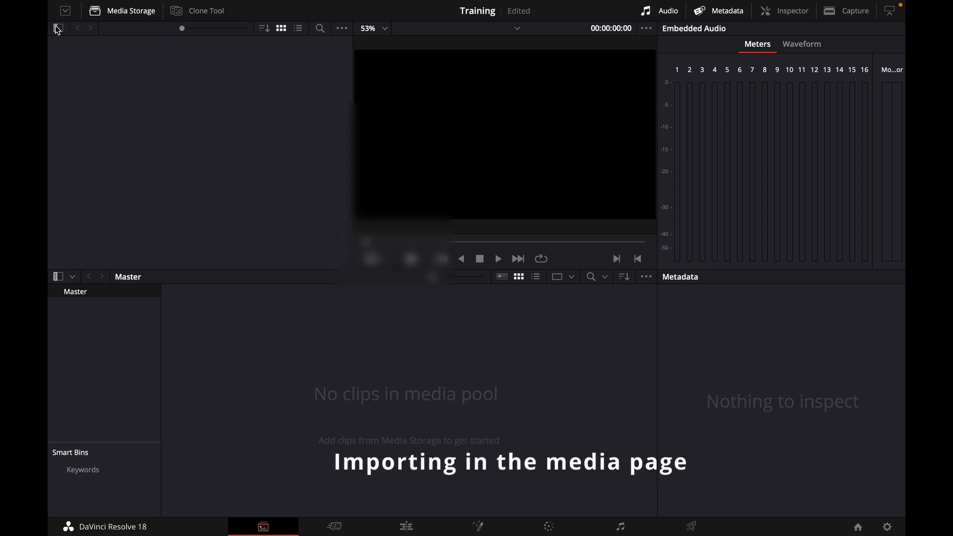
{"action": "left_click", "coordinate": [57, 28]}
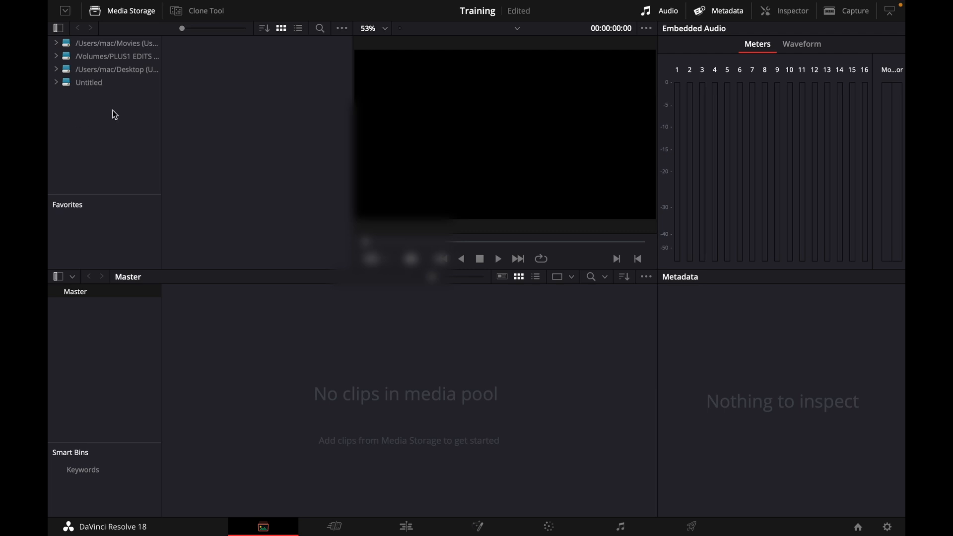
{"action": "right_click", "coordinate": [90, 124]}
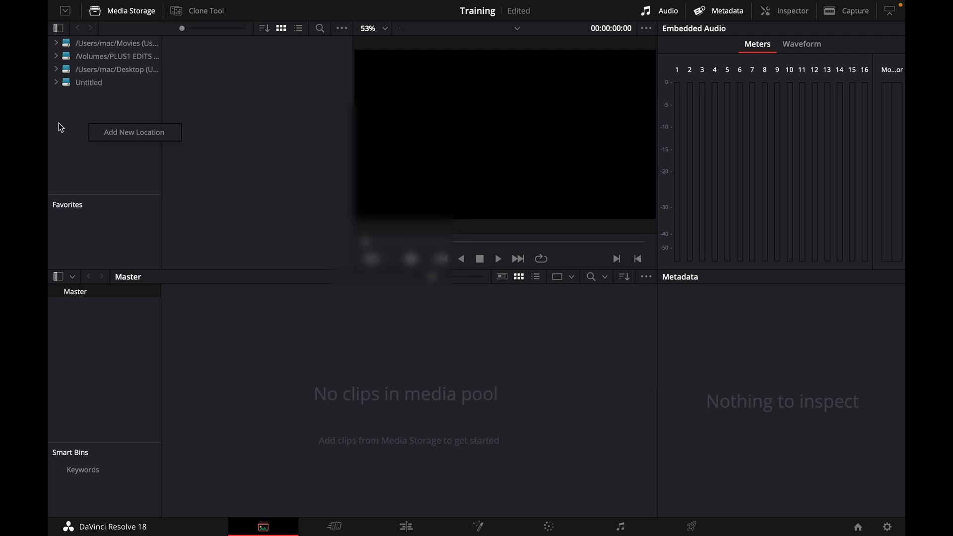
{"action": "left_click", "coordinate": [132, 133]}
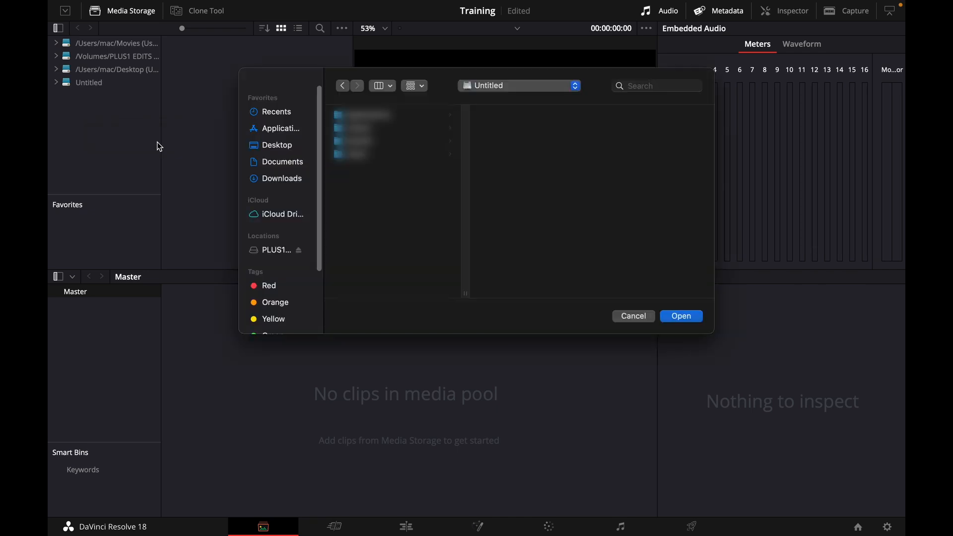
{"action": "left_click", "coordinate": [283, 144]}
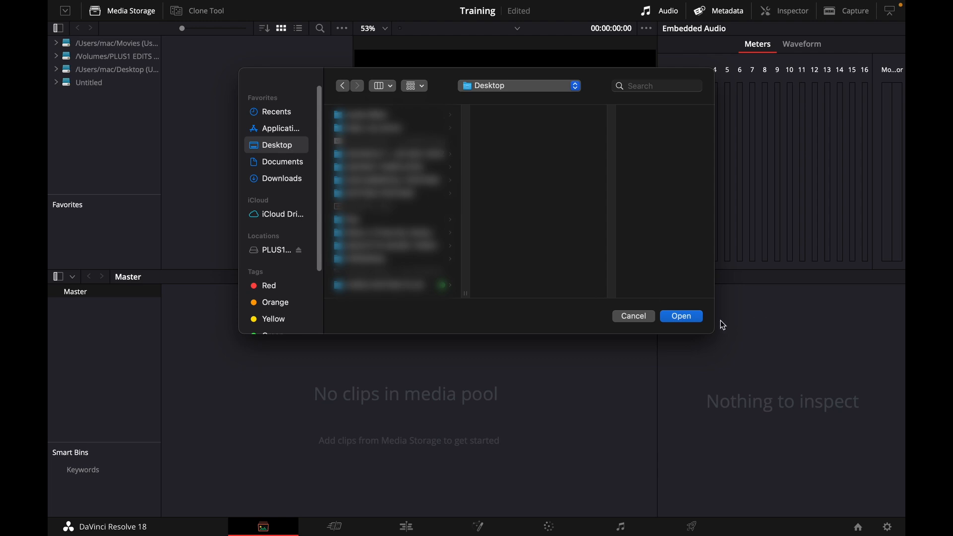
{"action": "left_click", "coordinate": [636, 316]}
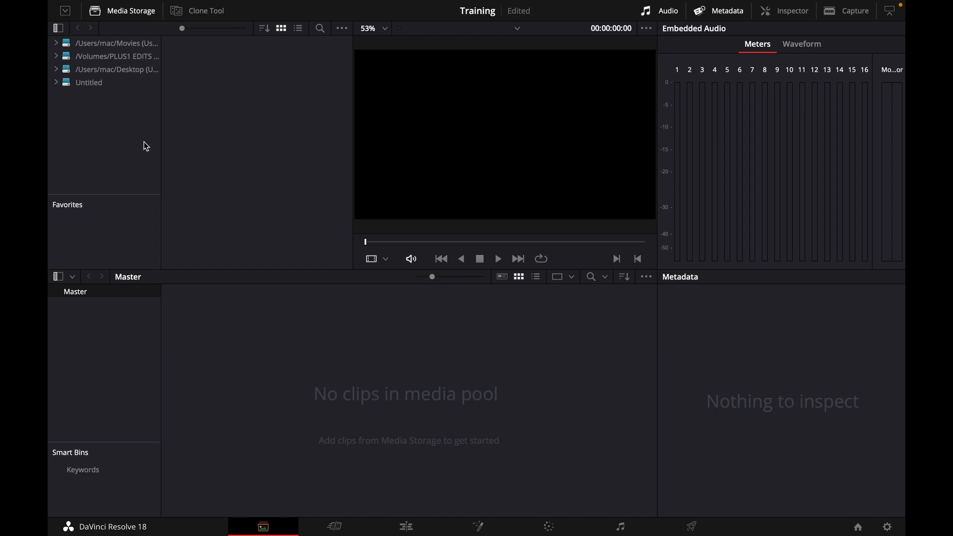
Import clips from the Desktop's EDITING FOOTAGE > STOCK FOOTAGES folder into the media pool, changing the project frame rate to match
{"action": "left_click", "coordinate": [109, 72]}
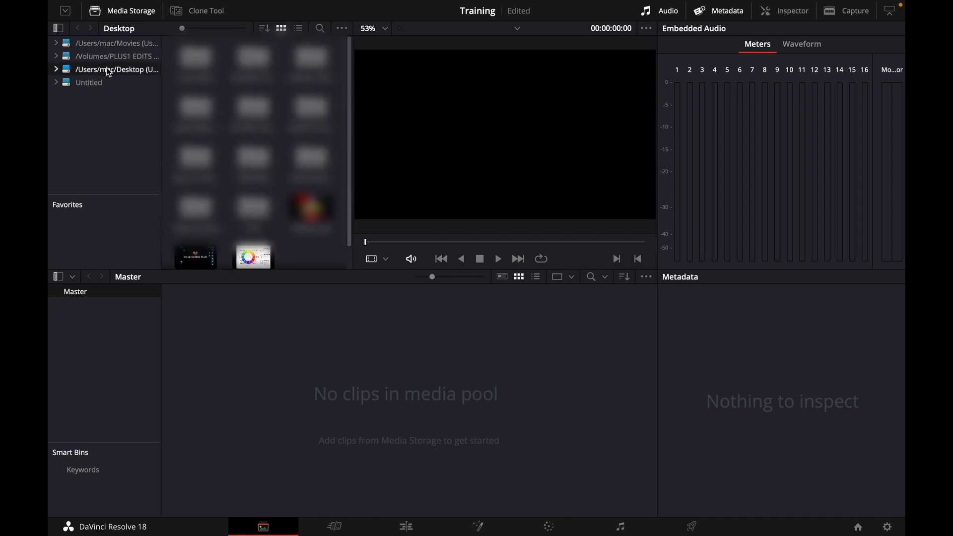
{"action": "double_click", "coordinate": [254, 109]}
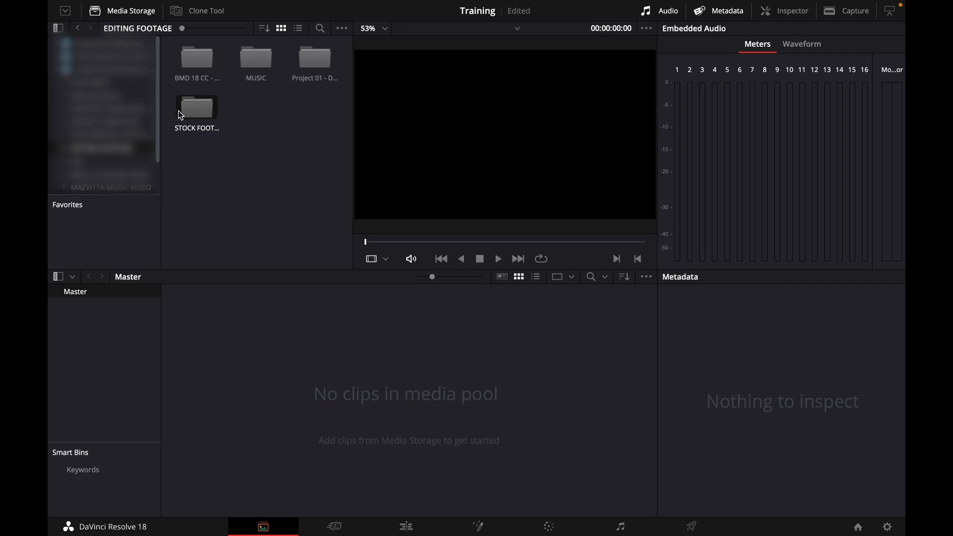
{"action": "left_click_drag", "start_coordinate": [197, 112], "coordinate": [305, 419]}
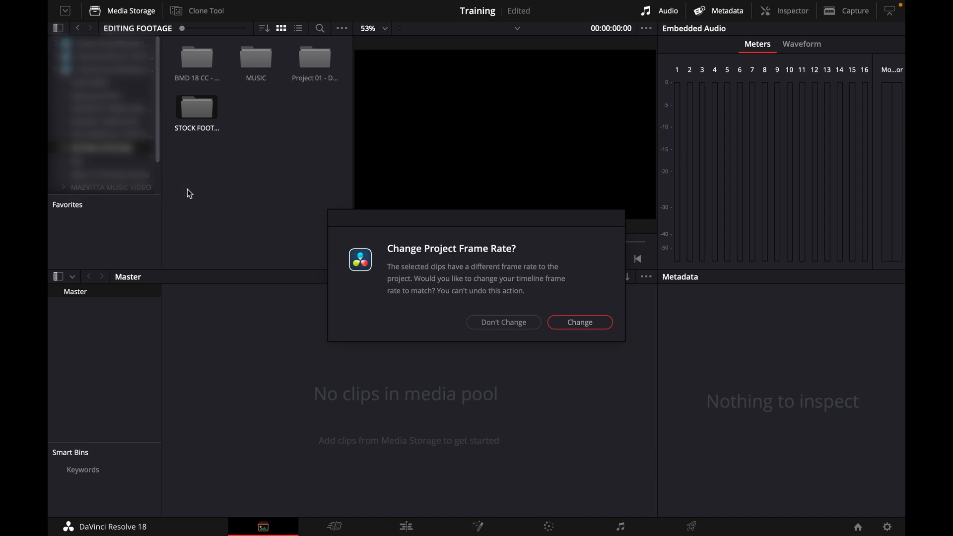
{"action": "left_click", "coordinate": [581, 323]}
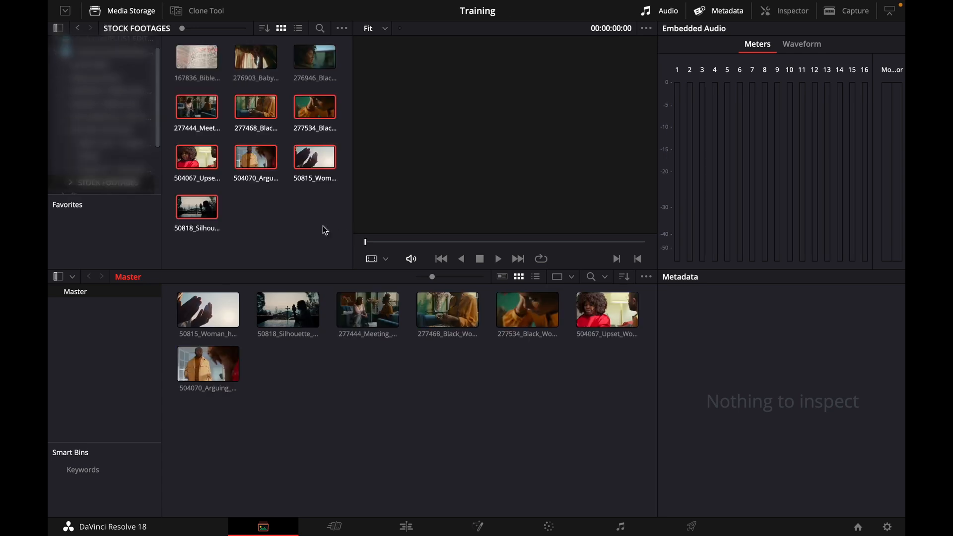
Undo the import of the stock clips into the media pool
{"action": "key", "text": "super+z"}
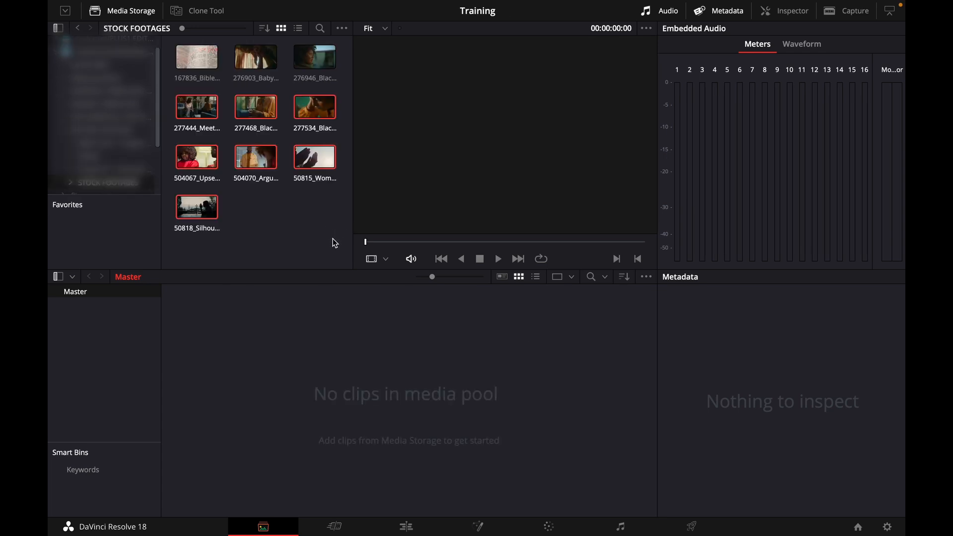
{"action": "key", "text": "super+shift+z"}
{"action": "key", "text": "super+z"}
Add the STOCK FOOTAGES folder and its subfolders to the media pool as bins, and check the Master bin on the Edit page
{"action": "left_click", "coordinate": [78, 29]}
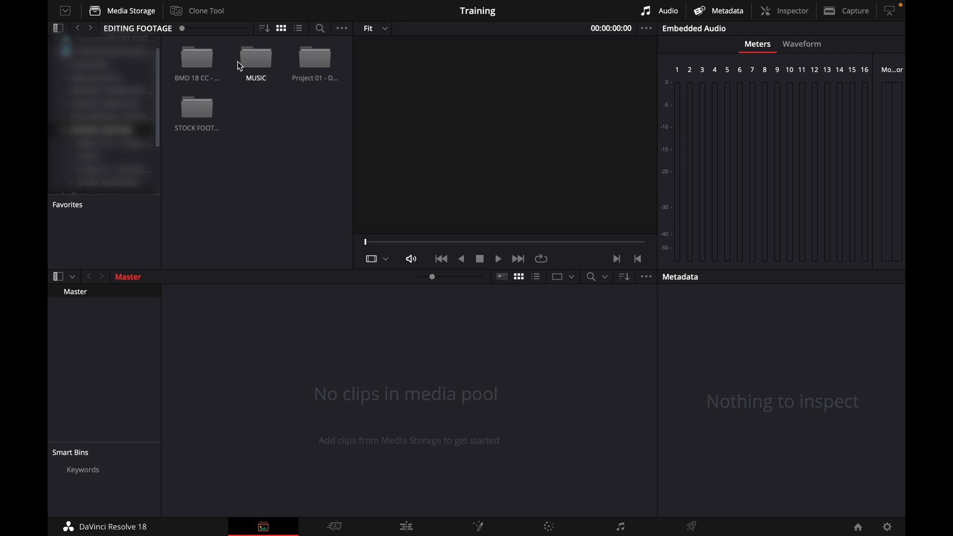
{"action": "right_click", "coordinate": [195, 111]}
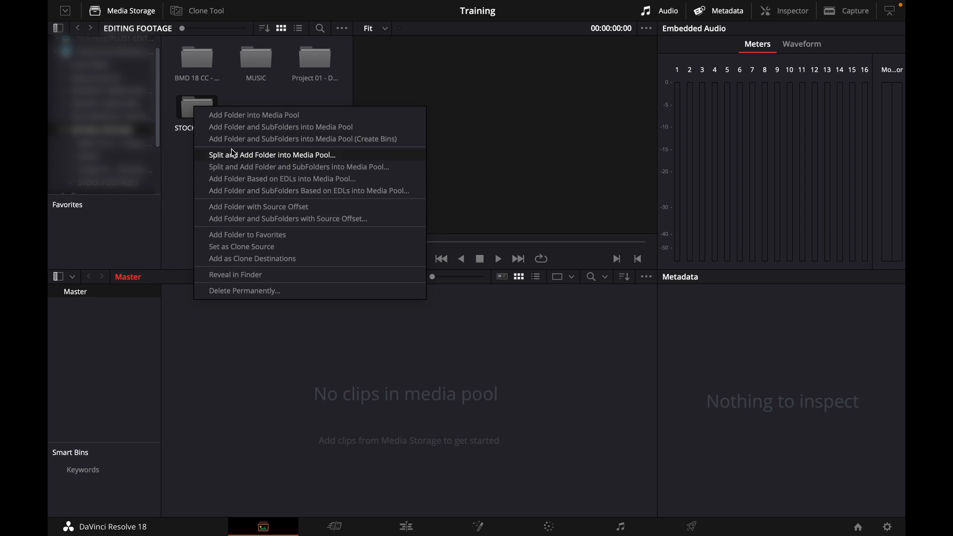
{"action": "left_click", "coordinate": [244, 139]}
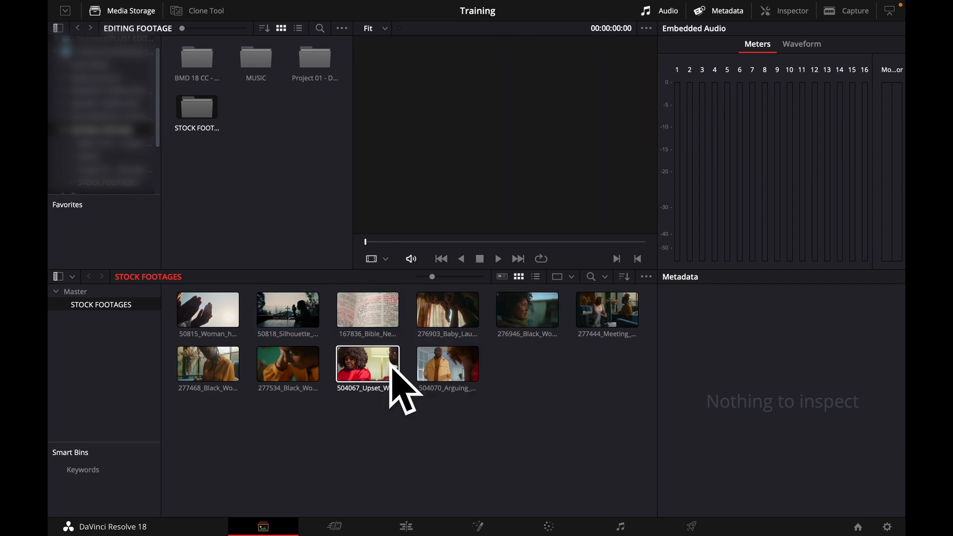
{"action": "left_click", "coordinate": [55, 292]}
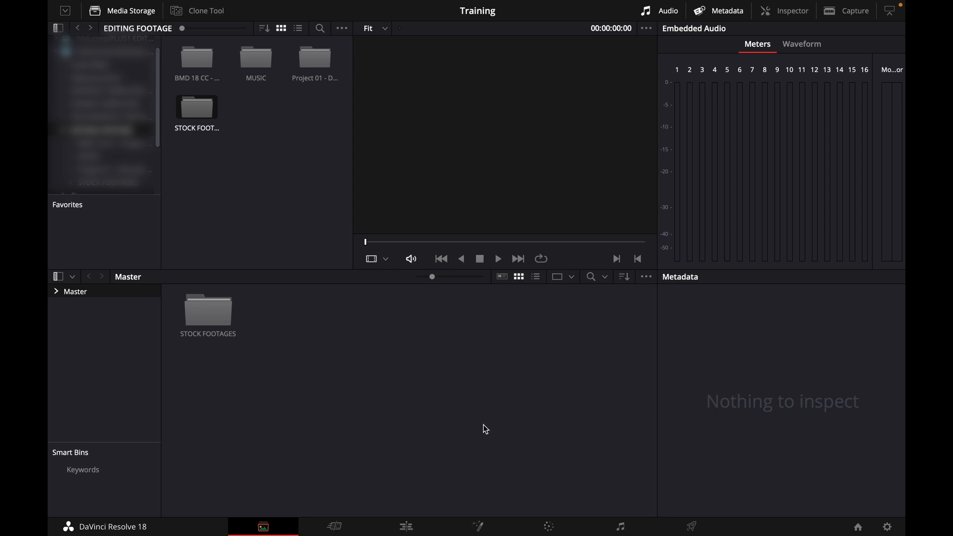
{"action": "left_click", "coordinate": [406, 526]}
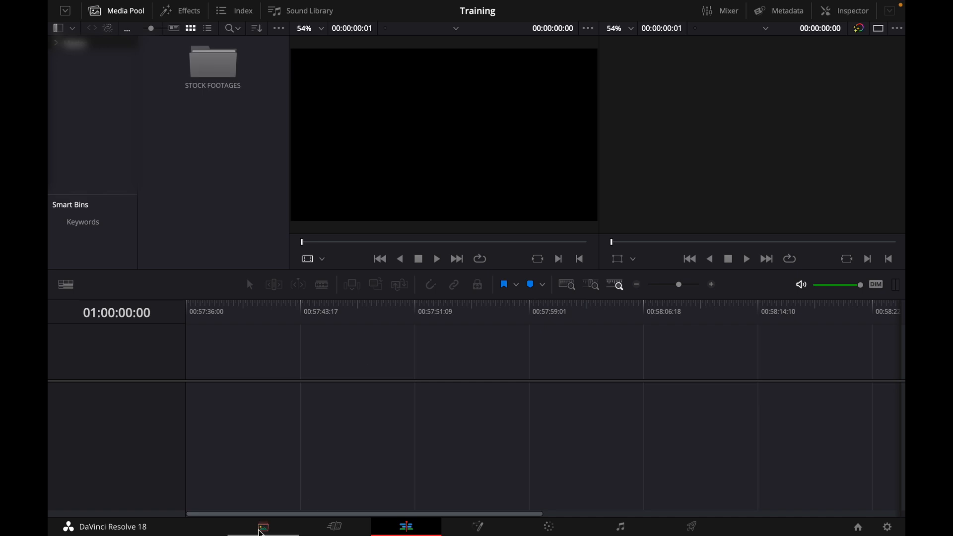
{"action": "left_click", "coordinate": [262, 528]}
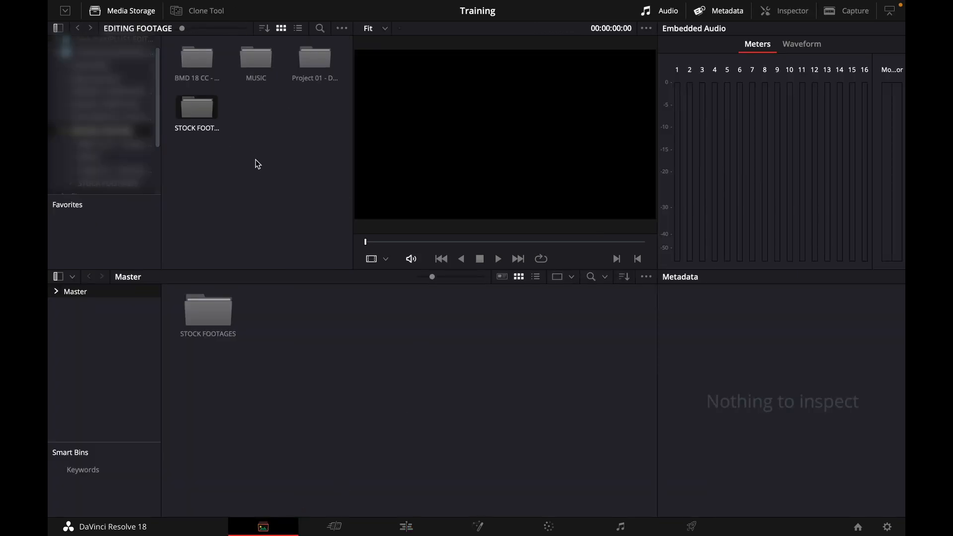
Add the BMD 18 CC folder and its subfolders to the media pool as bins, and display the Master bin
{"action": "left_click", "coordinate": [195, 57]}
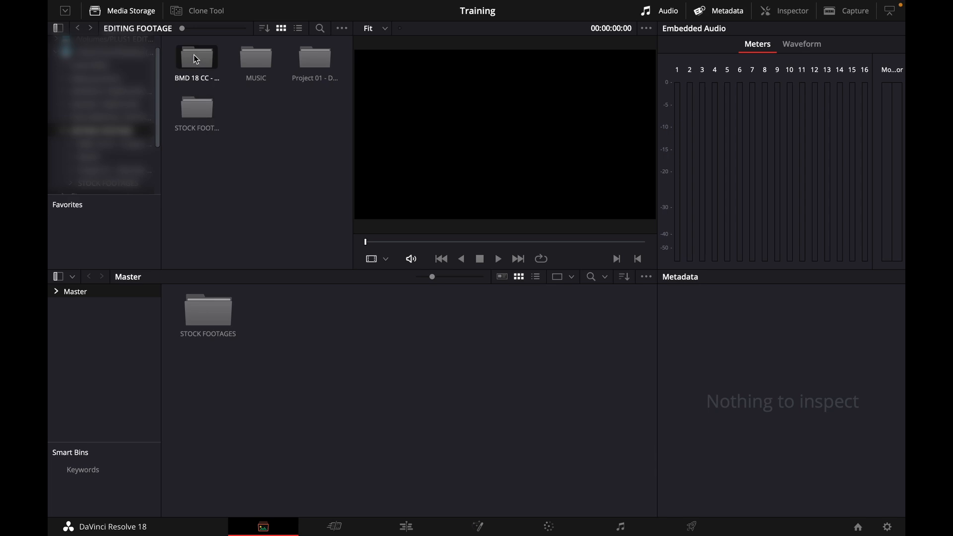
{"action": "right_click", "coordinate": [195, 56]}
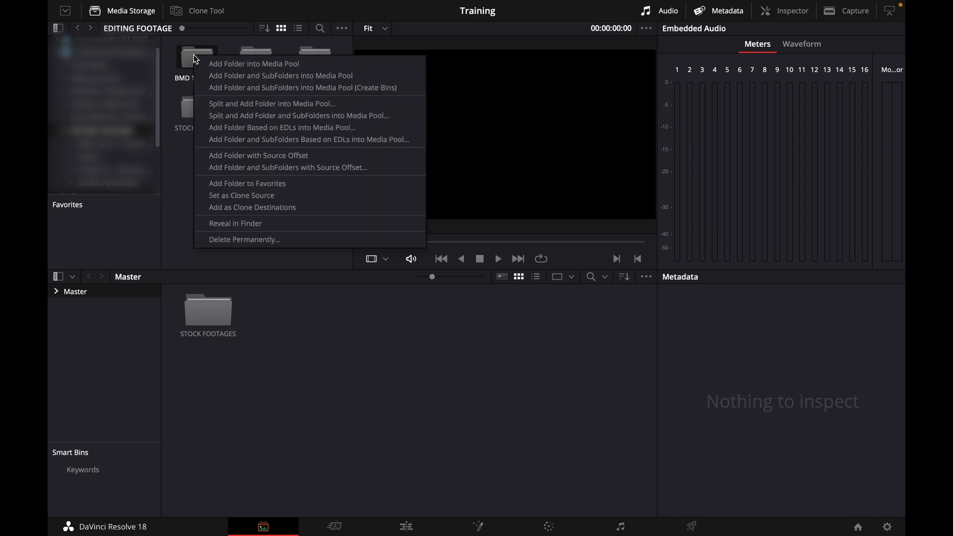
{"action": "left_click", "coordinate": [284, 88]}
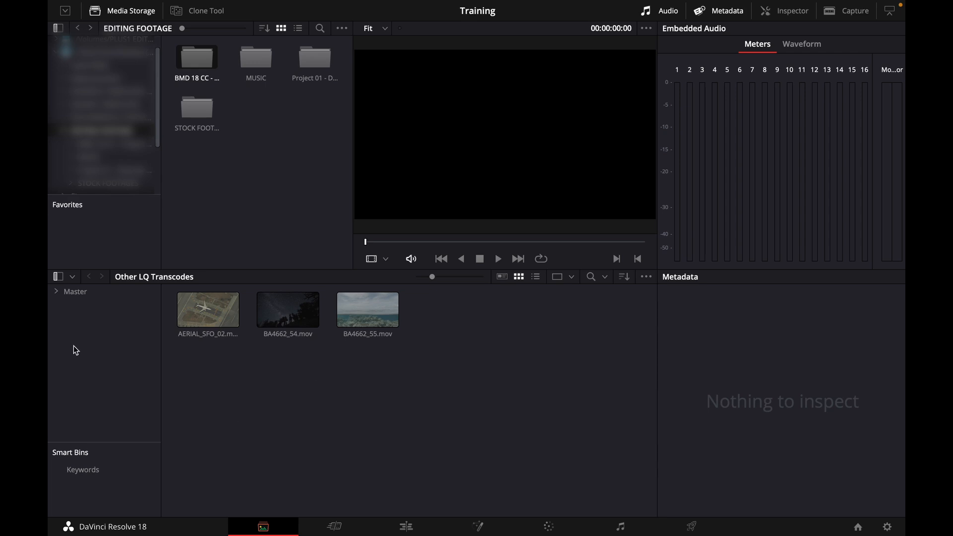
{"action": "left_click", "coordinate": [68, 295]}
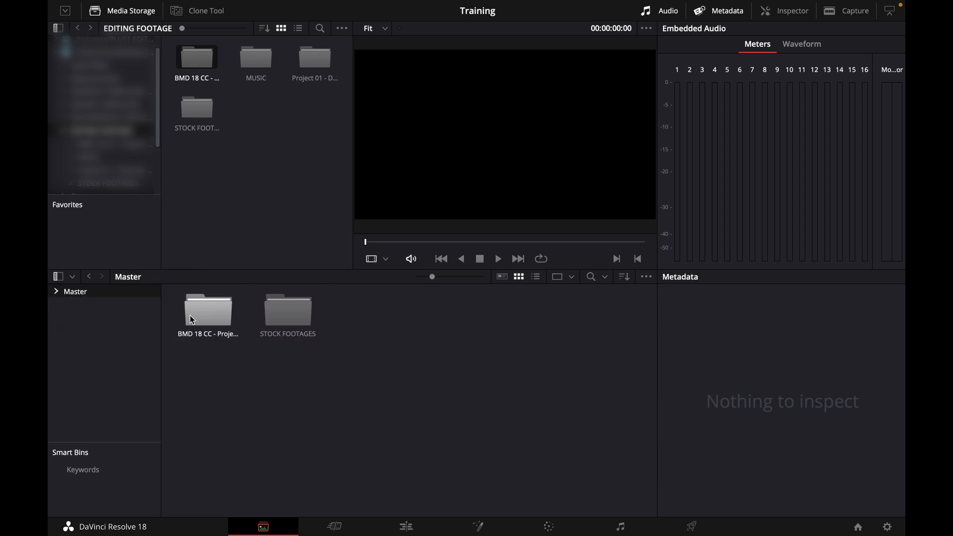
Examine the BMD 18 CC - Project 02 bin and its HQ Transcodes clips, and view the Master bin on the Edit page
{"action": "left_click", "coordinate": [209, 316]}
{"action": "double_click", "coordinate": [208, 316]}
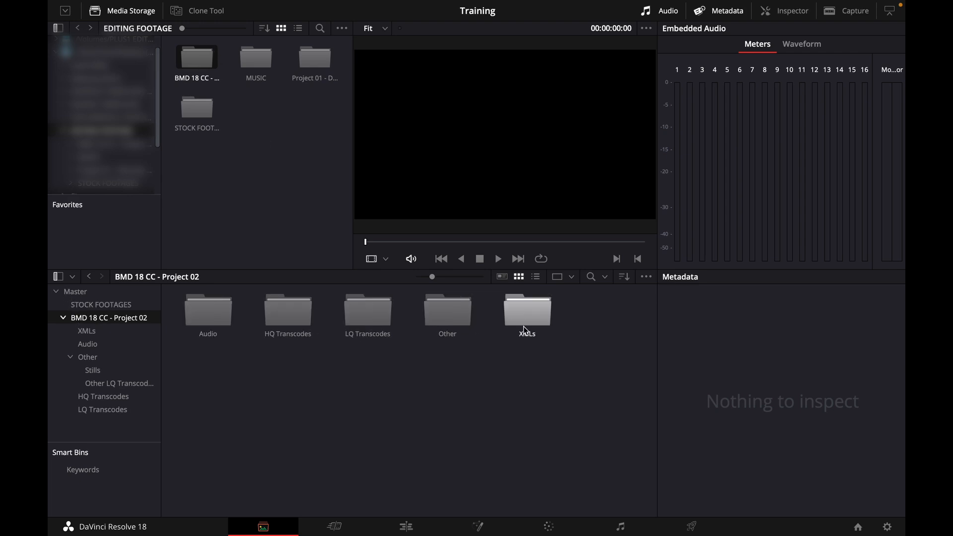
{"action": "left_click", "coordinate": [288, 318]}
{"action": "double_click", "coordinate": [287, 318]}
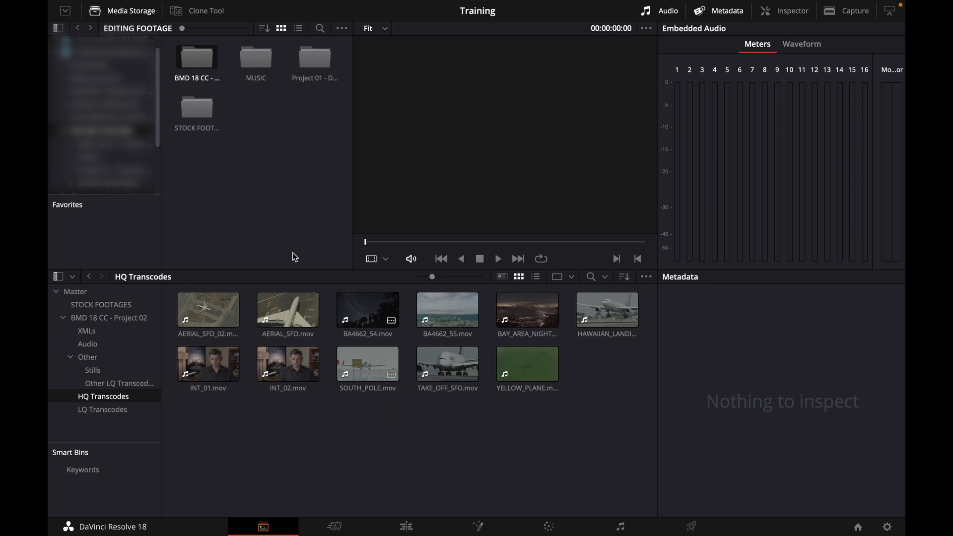
{"action": "left_click", "coordinate": [89, 276]}
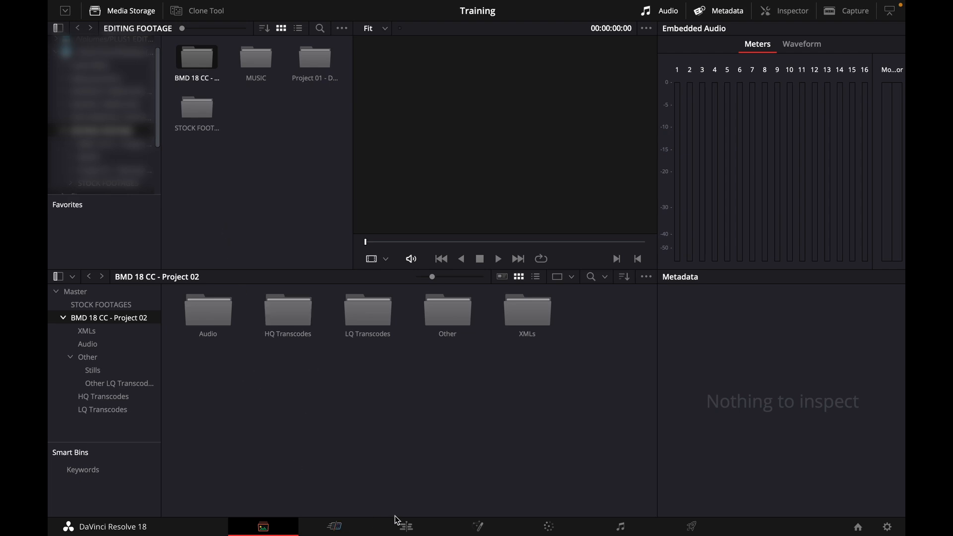
{"action": "left_click", "coordinate": [406, 526]}
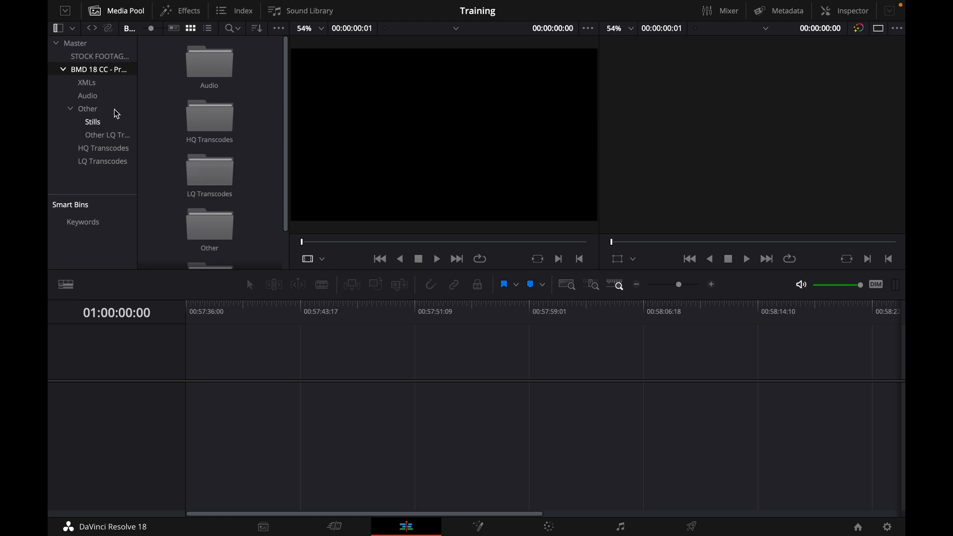
{"action": "left_click", "coordinate": [56, 44]}
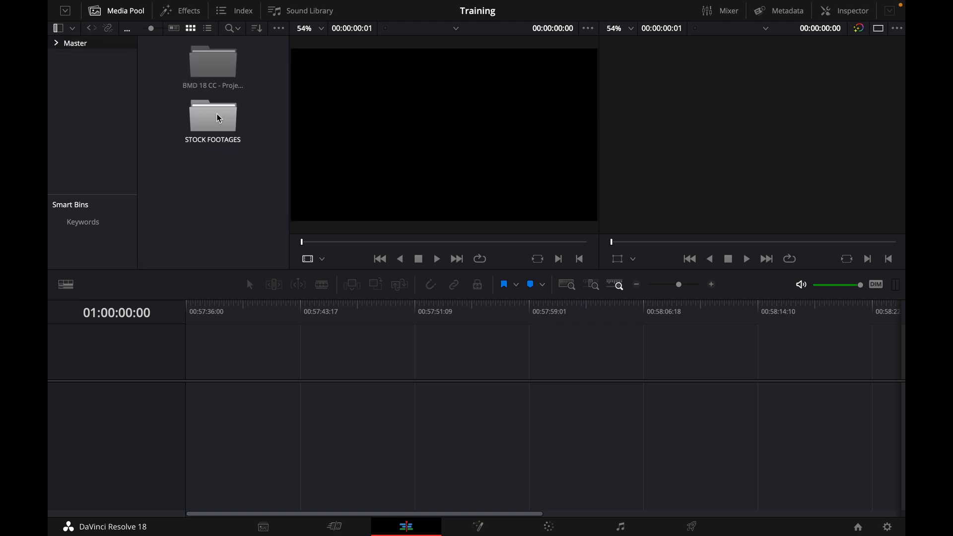
Examine the contents of the STOCK FOOTAGES and BMD 18 CC - Project 02 bins
{"action": "double_click", "coordinate": [216, 127]}
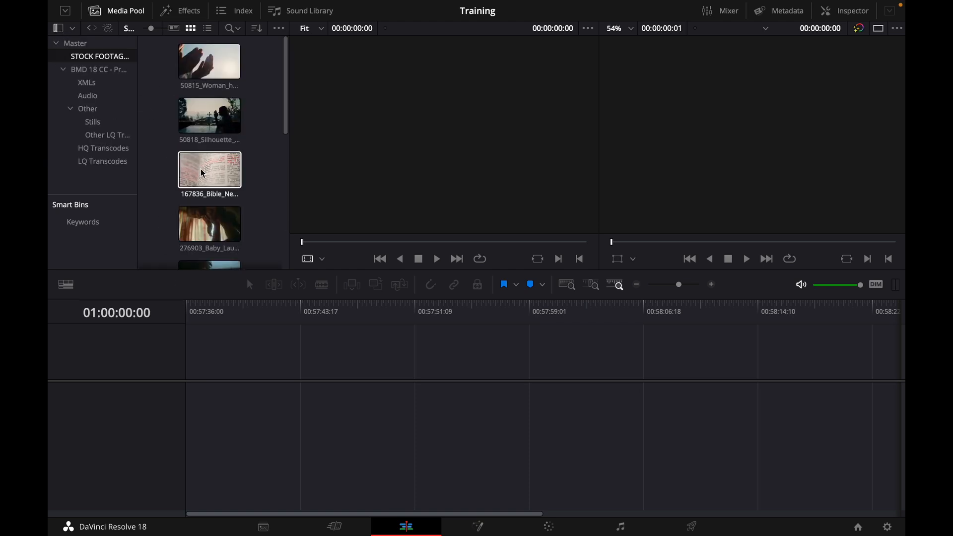
{"action": "left_click", "coordinate": [95, 69]}
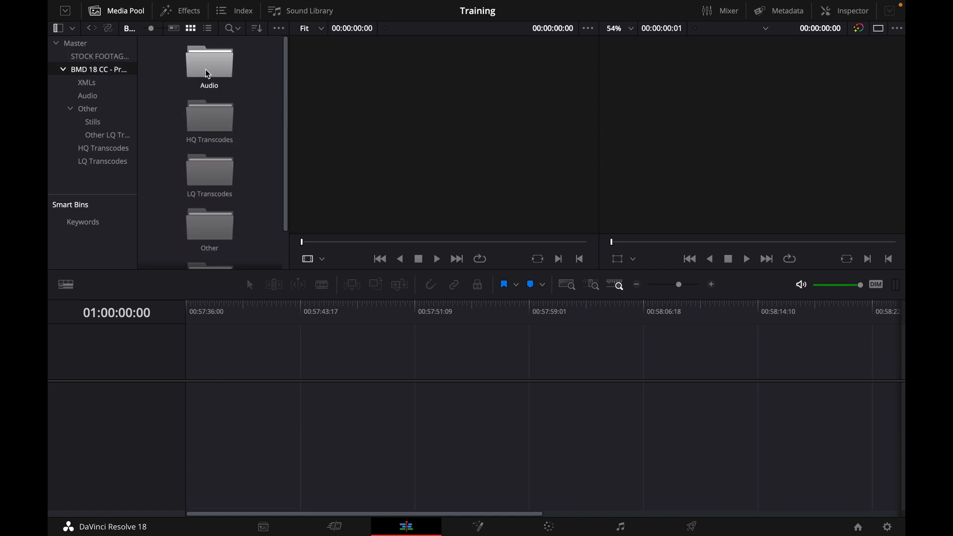
{"action": "scroll", "coordinate": [209, 151], "scroll_direction": "down", "scroll_amount": 2}
{"action": "scroll", "coordinate": [209, 151], "scroll_direction": "up", "scroll_amount": 2}
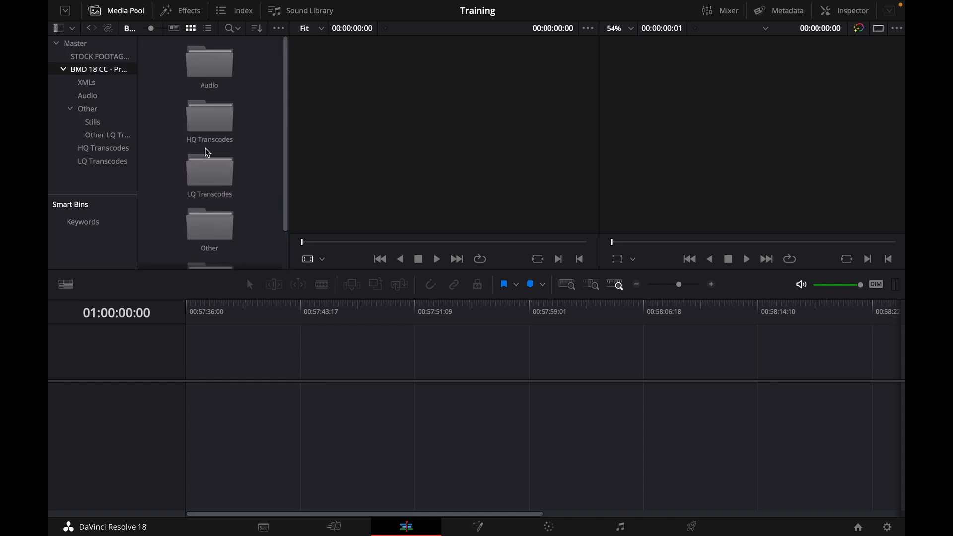
{"action": "left_click", "coordinate": [75, 56]}
Delete the BMD 18 CC - Project 02 and STOCK FOOTAGES bins from the Master bin
{"action": "left_click", "coordinate": [67, 44]}
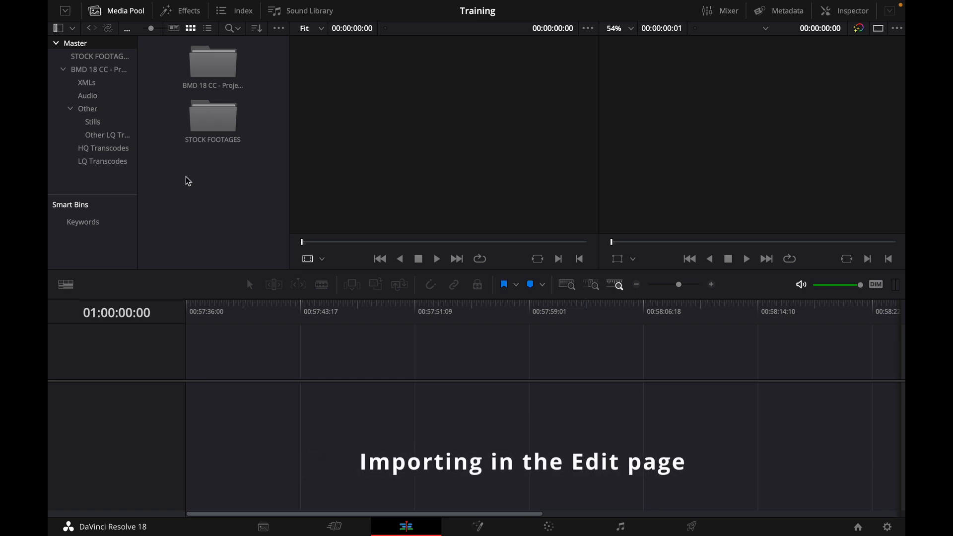
{"action": "left_click_drag", "start_coordinate": [263, 198], "coordinate": [189, 56]}
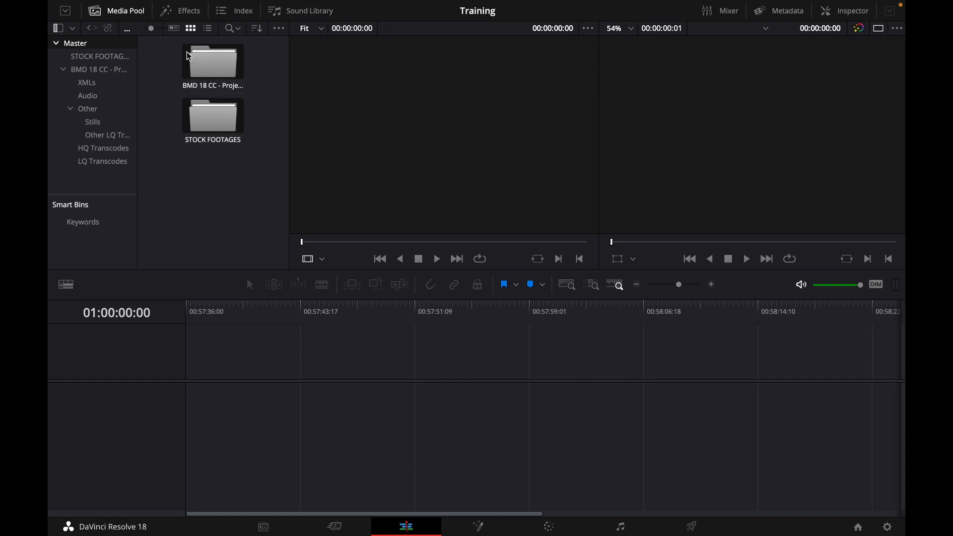
{"action": "key", "text": "Delete"}
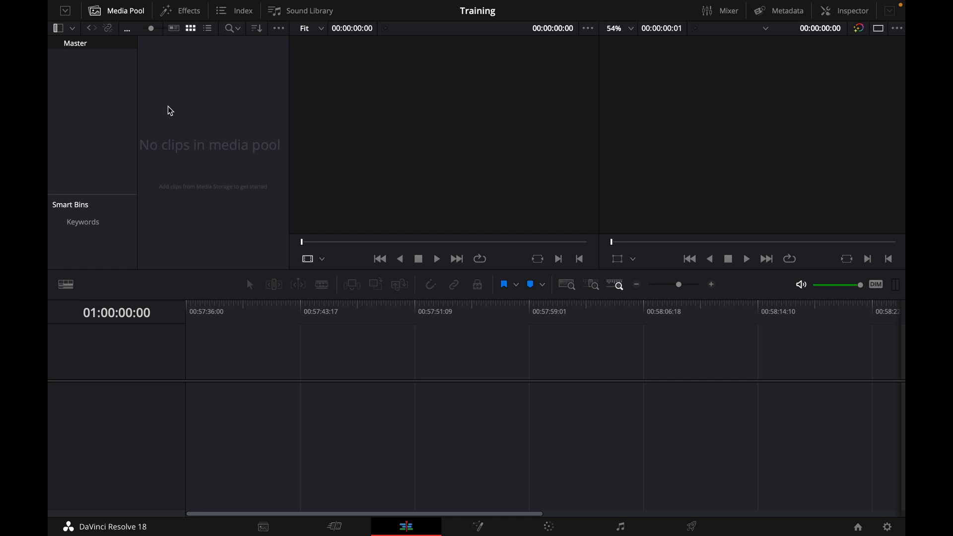
Import all ten mp4 clips from the STOCK FOOTAGES folder into the empty Master bin with Import Media
{"action": "right_click", "coordinate": [163, 81]}
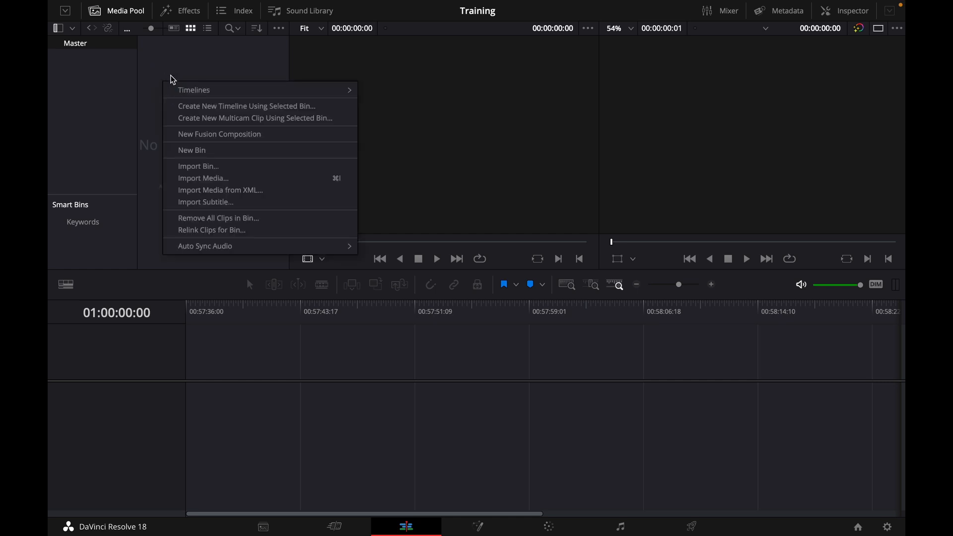
{"action": "left_click", "coordinate": [199, 181]}
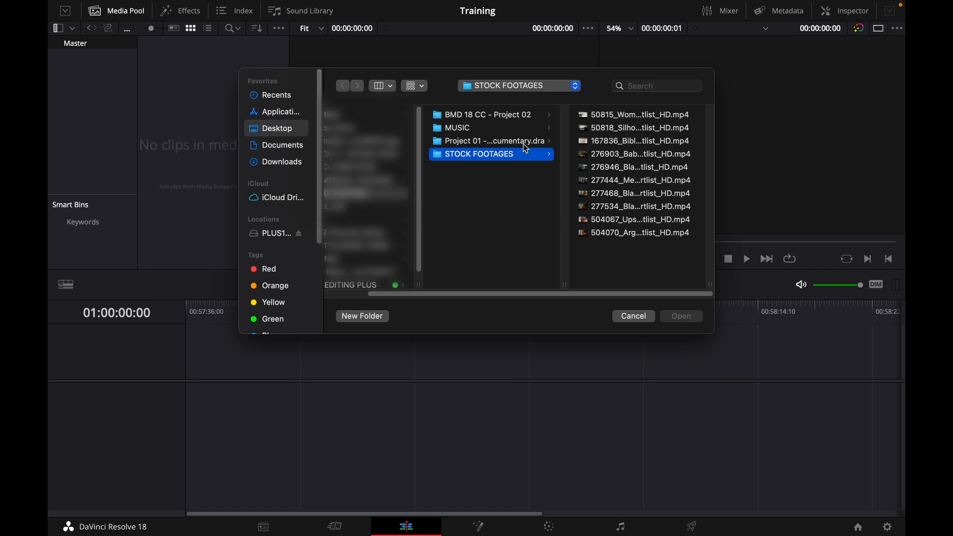
{"action": "left_click_drag", "start_coordinate": [624, 257], "coordinate": [590, 108]}
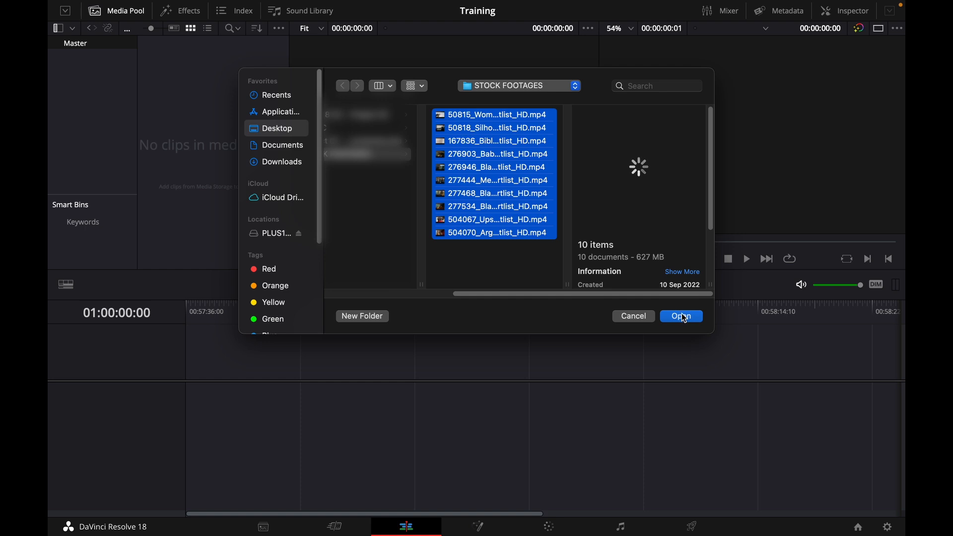
{"action": "left_click", "coordinate": [680, 317]}
{"action": "scroll", "coordinate": [211, 209], "scroll_direction": "down", "scroll_amount": 5}
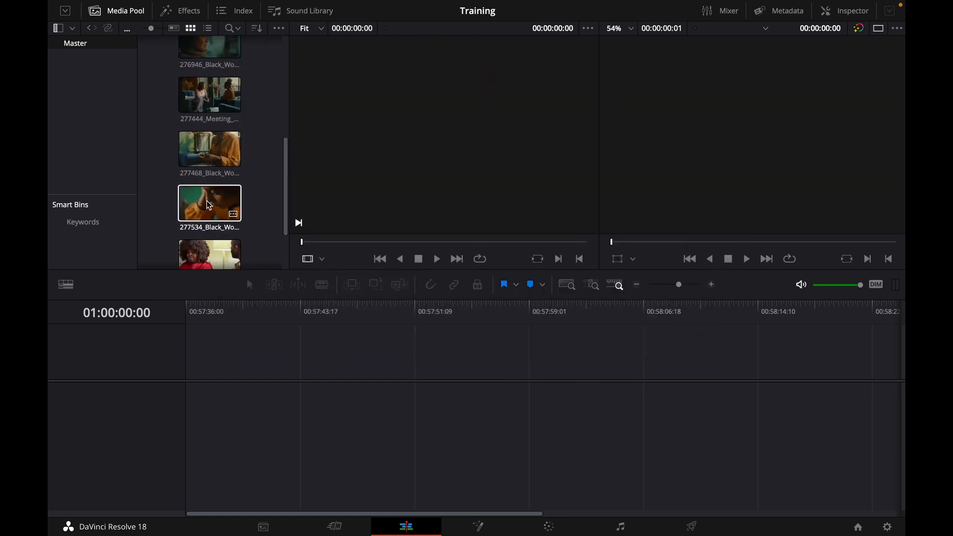
{"action": "scroll", "coordinate": [203, 124], "scroll_direction": "up", "scroll_amount": 5}
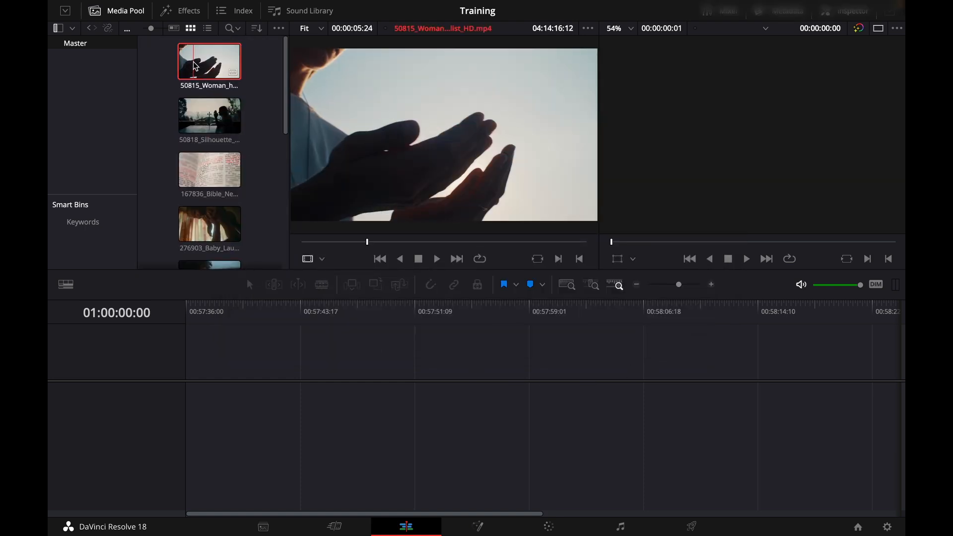
Remove all the stock clips from the Master bin
{"action": "key", "text": "ctrl+a"}
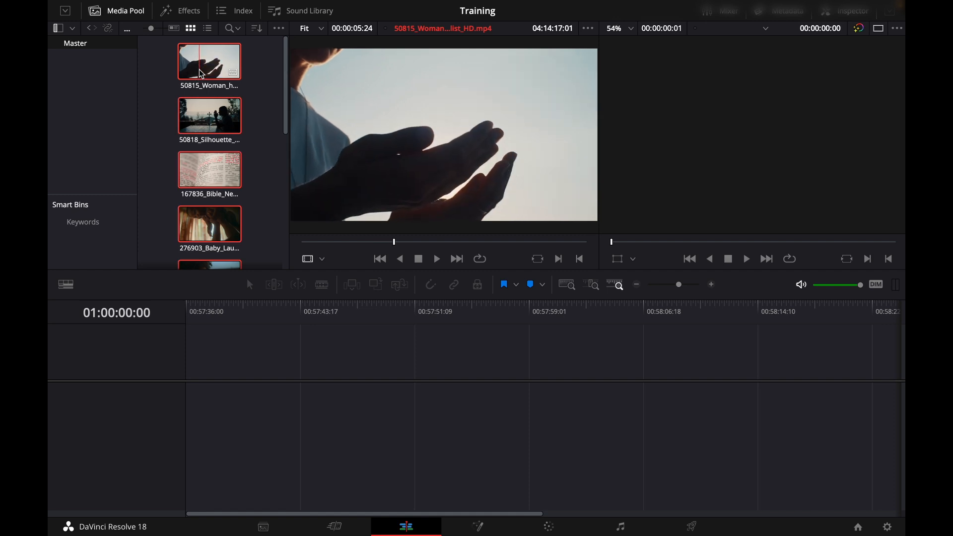
{"action": "key", "text": "Delete"}
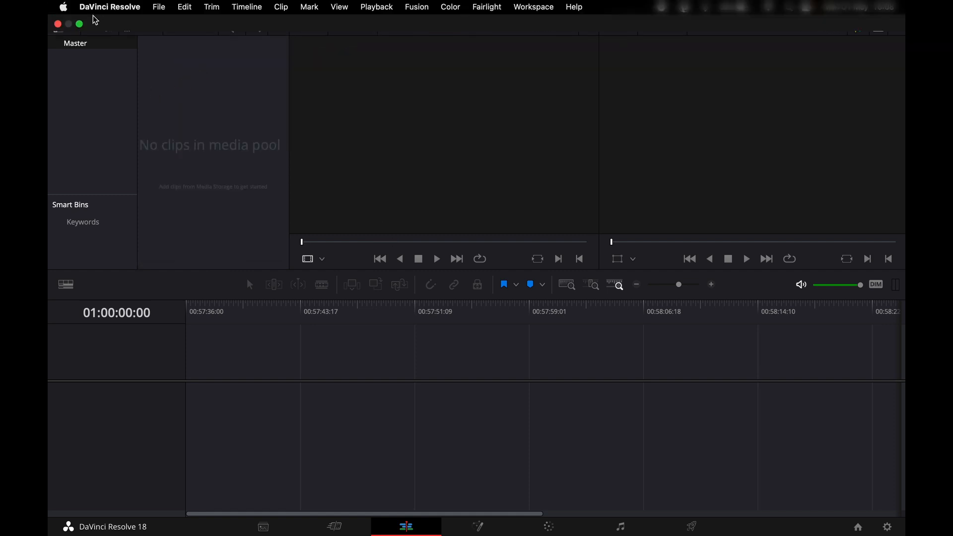
Take the editor out of full screen, lower its window to expose the desktop, and open the PLUS1 EDITS drive in Finder
{"action": "left_click", "coordinate": [79, 24]}
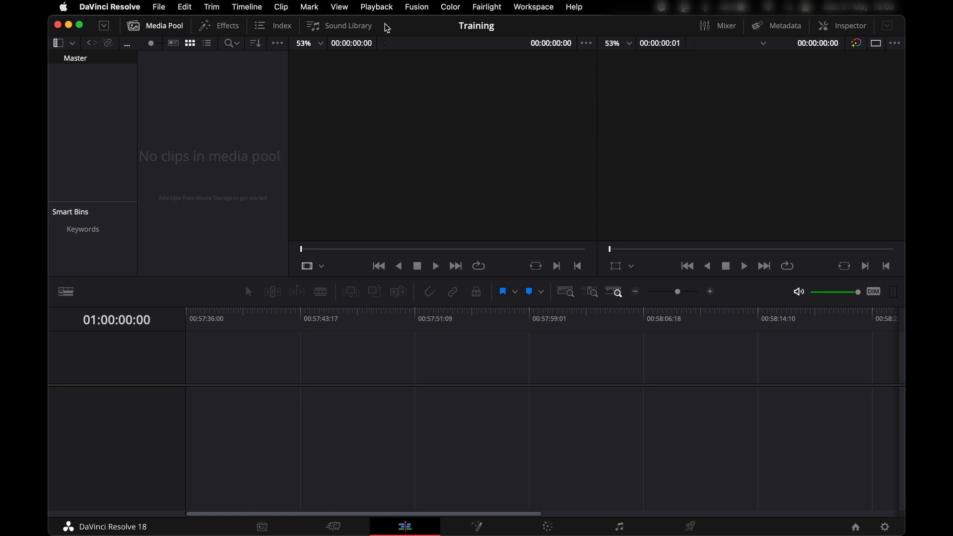
{"action": "left_click_drag", "start_coordinate": [384, 25], "coordinate": [465, 208]}
{"action": "double_click", "coordinate": [794, 176]}
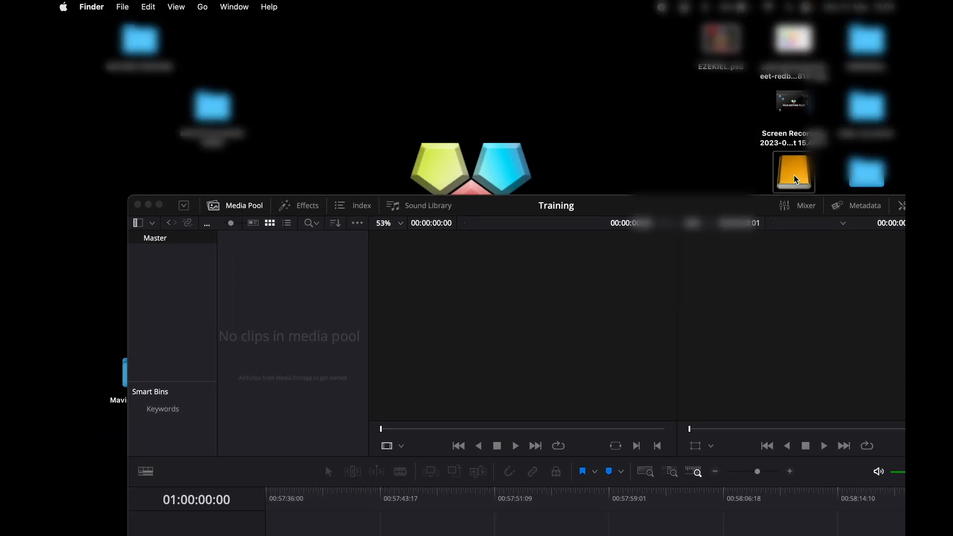
{"action": "left_click_drag", "start_coordinate": [717, 93], "coordinate": [736, 93]}
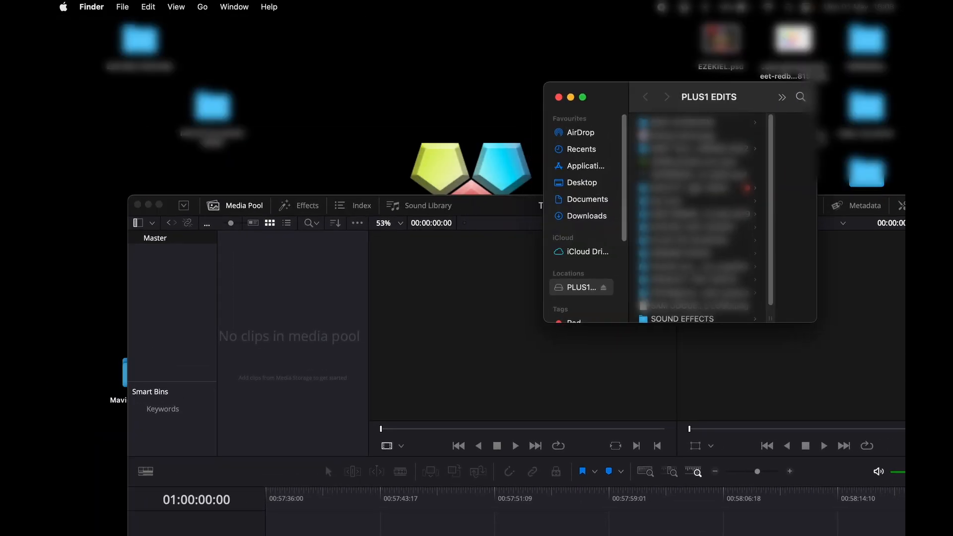
Find the STOCK FOOTAGES folder in EDITING FOOTAGE on the Desktop and import it from Finder into the media pool
{"action": "left_click", "coordinate": [582, 184]}
{"action": "left_click", "coordinate": [673, 206]}
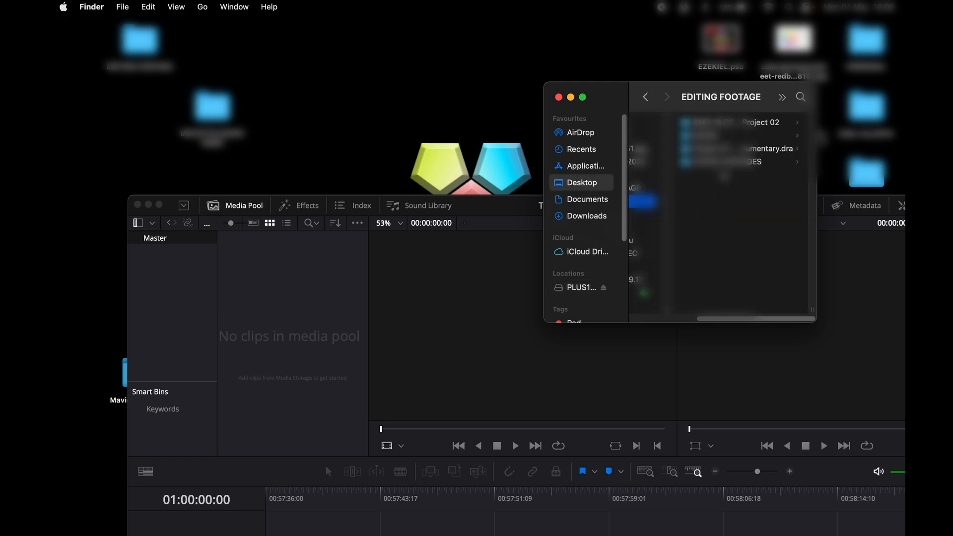
{"action": "left_click", "coordinate": [709, 163]}
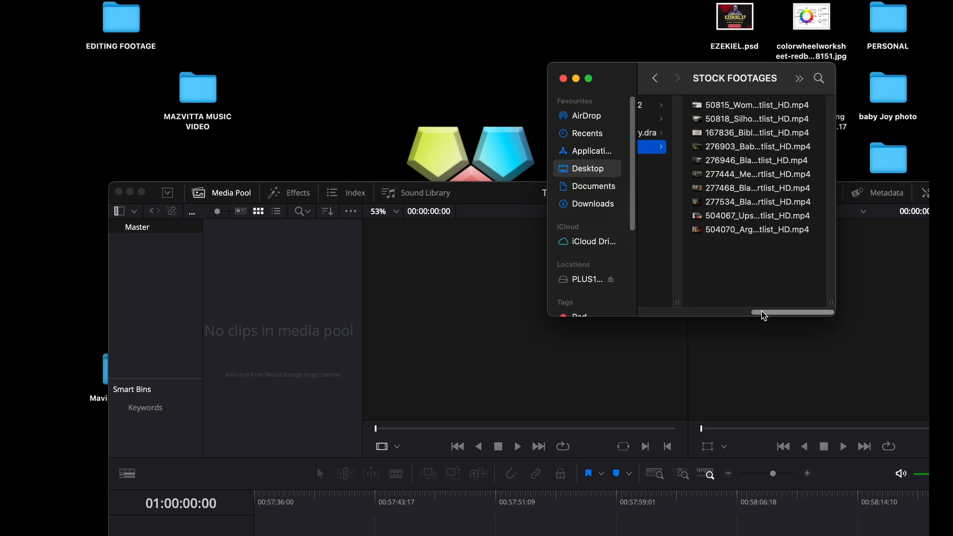
{"action": "left_click_drag", "start_coordinate": [763, 316], "coordinate": [707, 312]}
{"action": "left_click", "coordinate": [683, 152]}
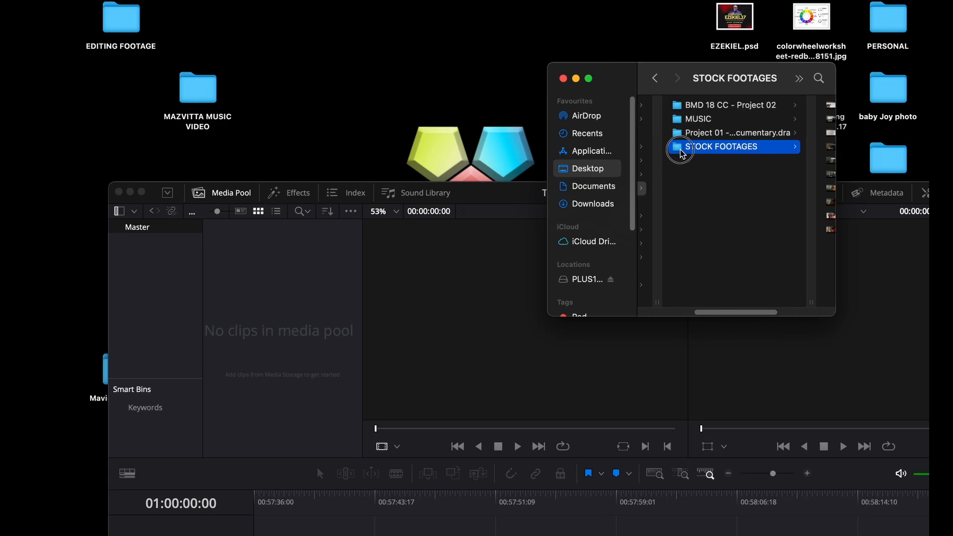
{"action": "left_click_drag", "start_coordinate": [683, 151], "coordinate": [245, 325]}
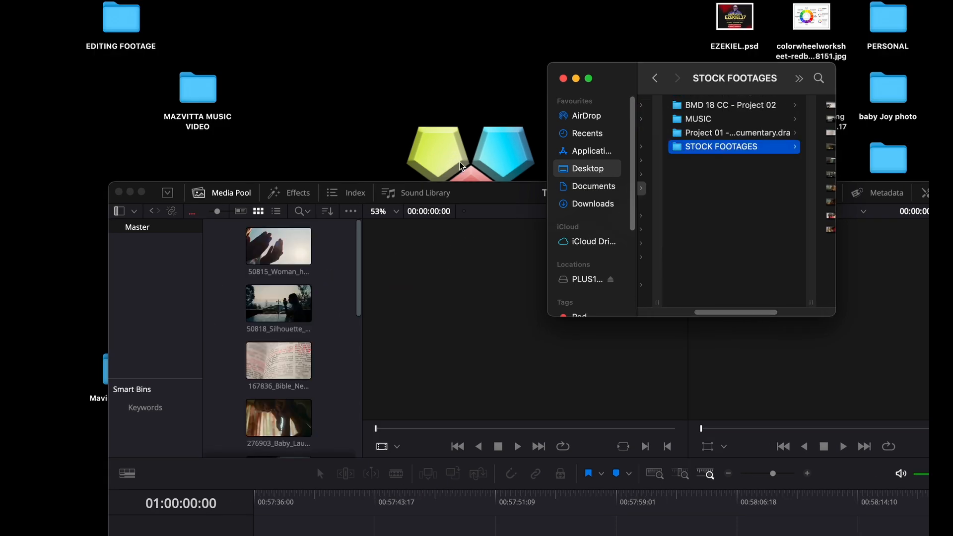
Return the DaVinci Resolve window to the upper part of the desktop and review the imported stock clips in the Master bin
{"action": "left_click_drag", "start_coordinate": [479, 190], "coordinate": [415, 2]}
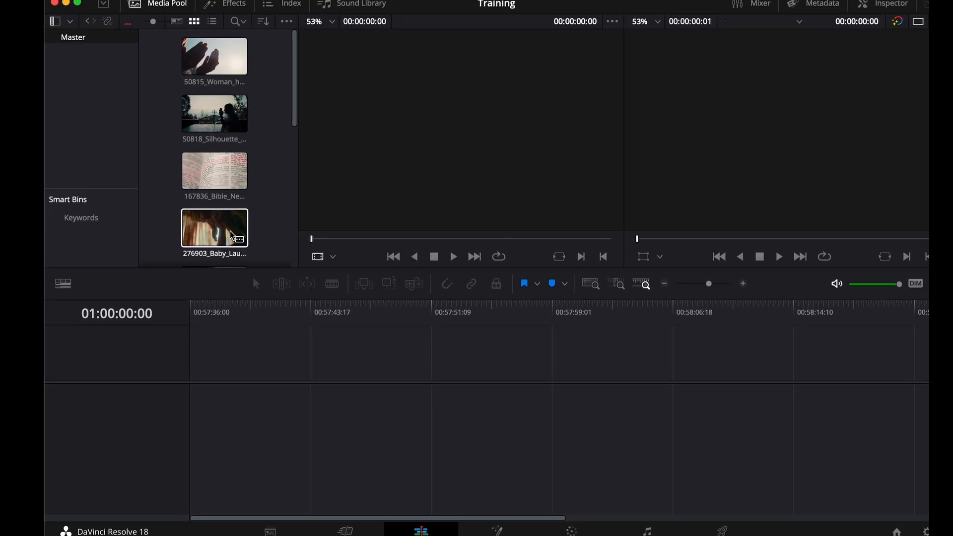
{"action": "scroll", "coordinate": [206, 157], "scroll_direction": "down", "scroll_amount": 5}
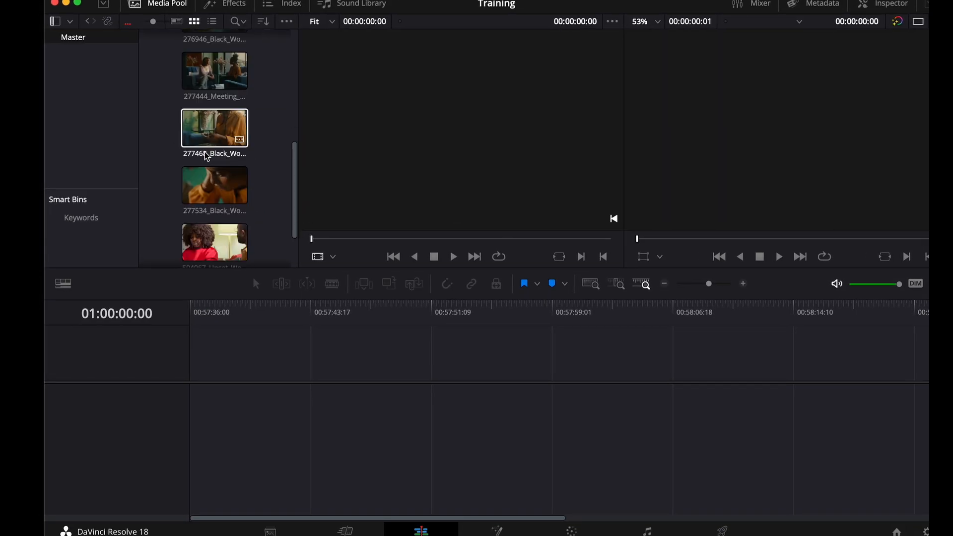
{"action": "scroll", "coordinate": [206, 156], "scroll_direction": "up", "scroll_amount": 5}
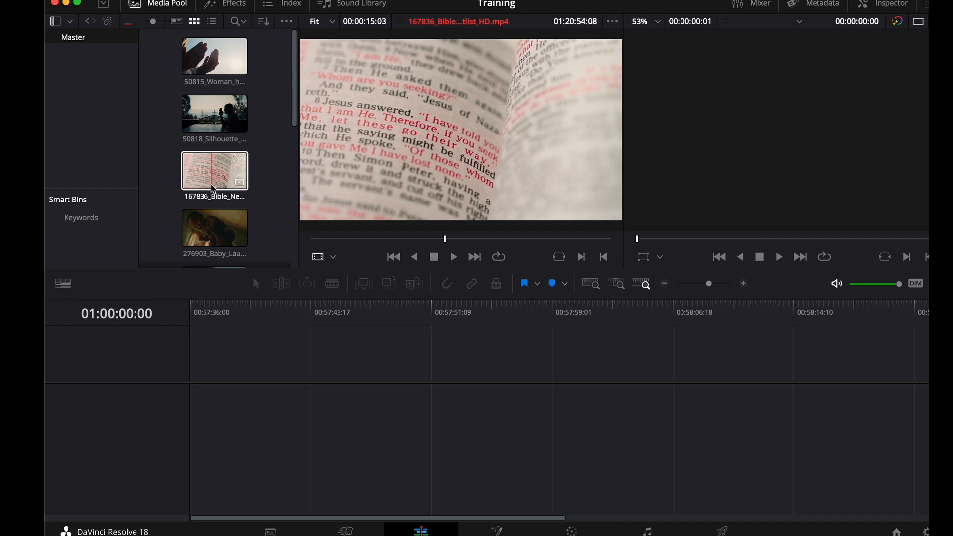
{"action": "left_click_drag", "start_coordinate": [294, 81], "coordinate": [291, 141]}
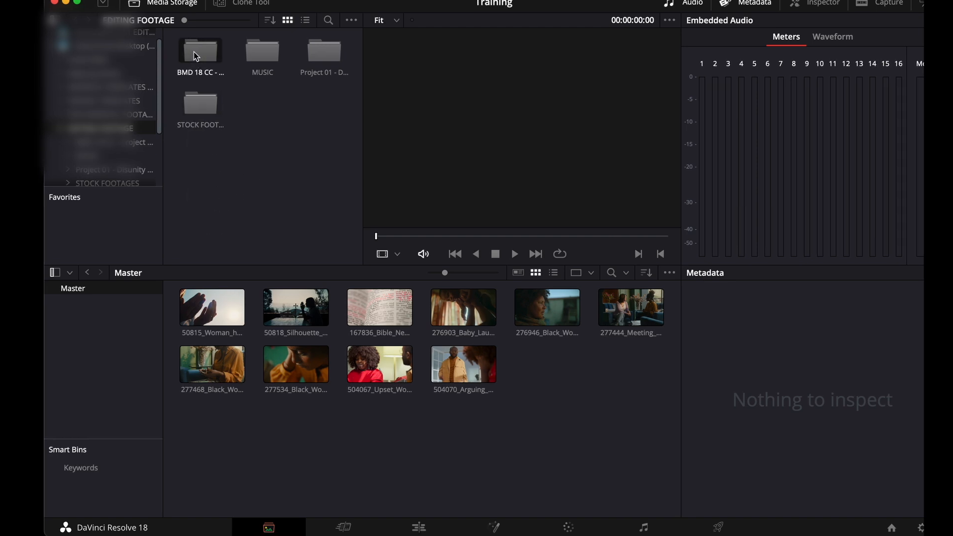
Add the BMD 18 CC - Project 02 folder and its subfolders as bins, and open its Other bin on the Edit page
{"action": "right_click", "coordinate": [200, 56]}
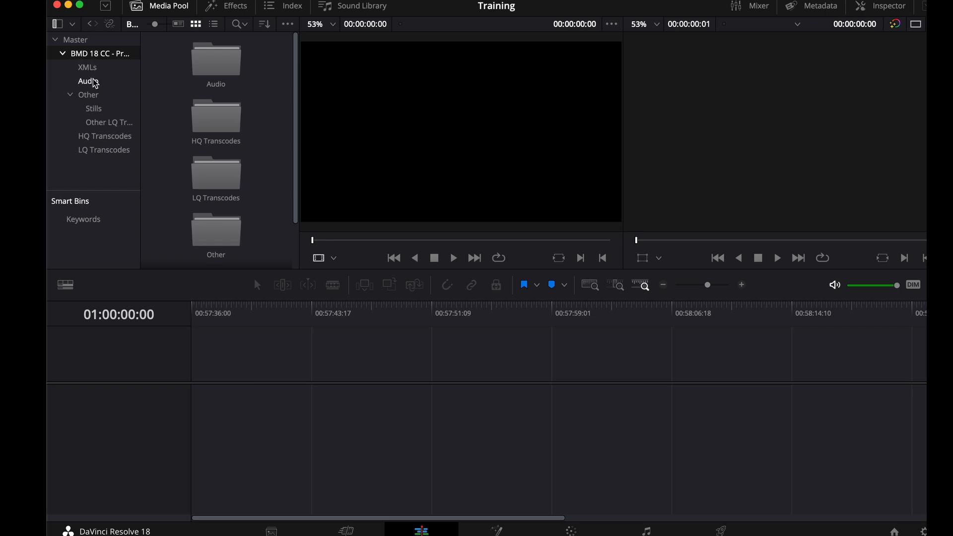
{"action": "double_click", "coordinate": [99, 53]}
{"action": "scroll", "coordinate": [216, 149], "scroll_direction": "down", "scroll_amount": 2}
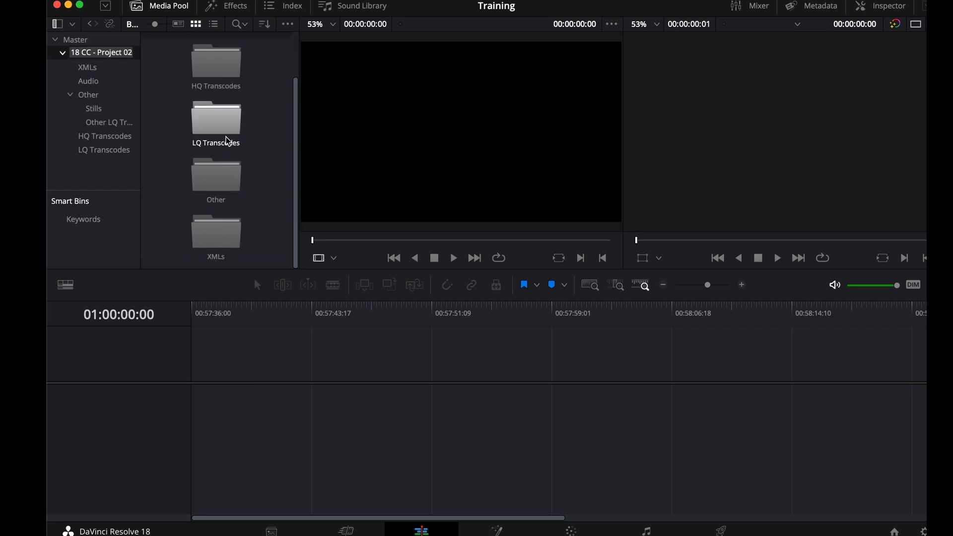
{"action": "double_click", "coordinate": [215, 195]}
Place the Age_Of_Airplanes_REFERENCE.mov clip at the start of a new timeline and play its opening seconds
{"action": "left_click", "coordinate": [200, 59]}
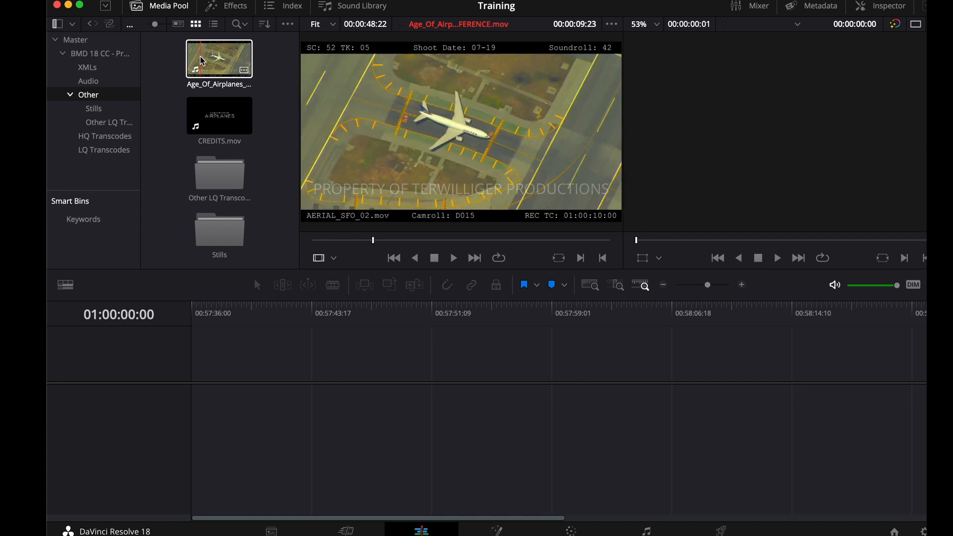
{"action": "left_click_drag", "start_coordinate": [202, 61], "coordinate": [204, 407]}
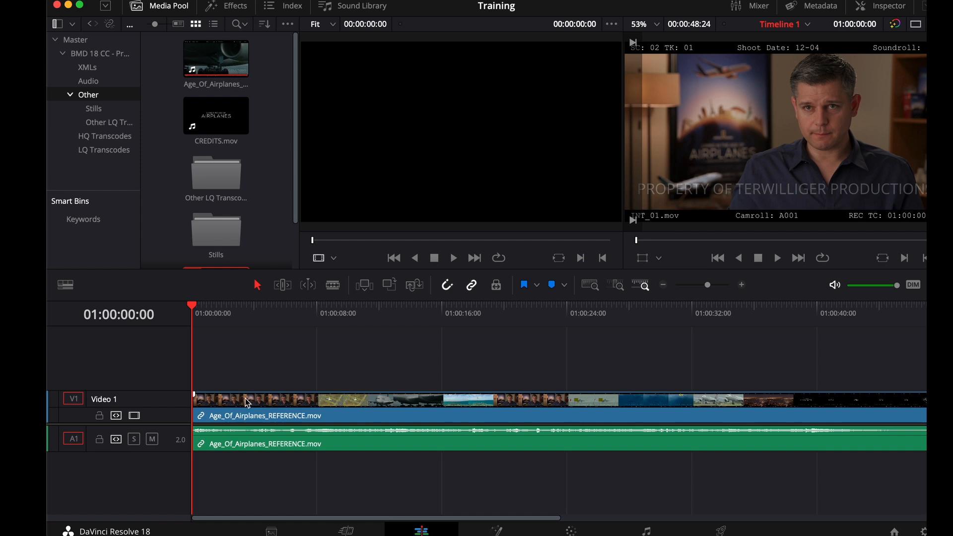
{"action": "key", "text": "space"}
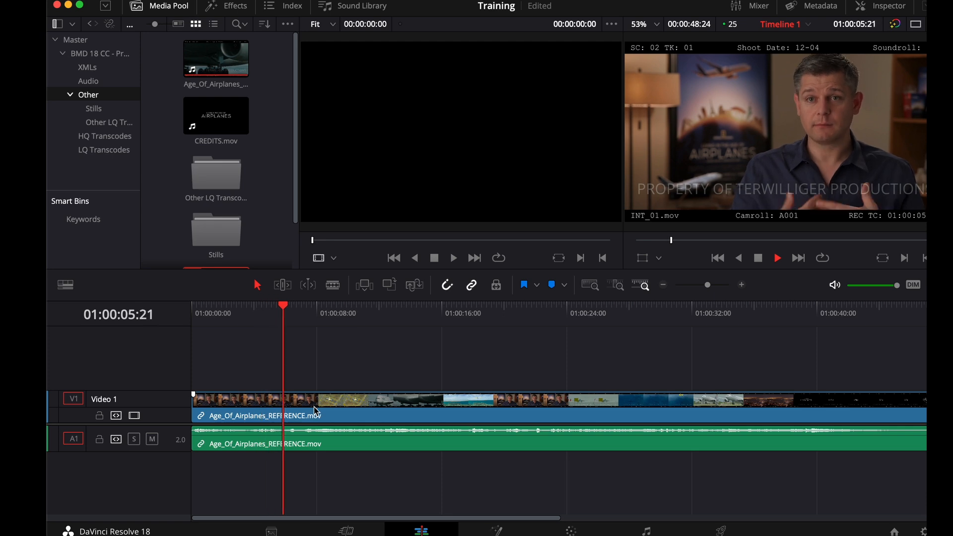
{"action": "key", "text": "space"}
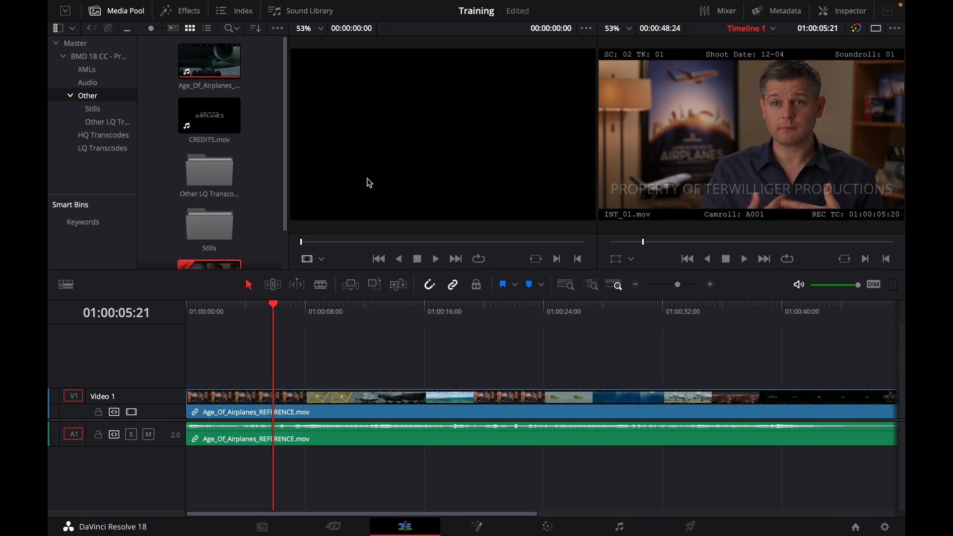